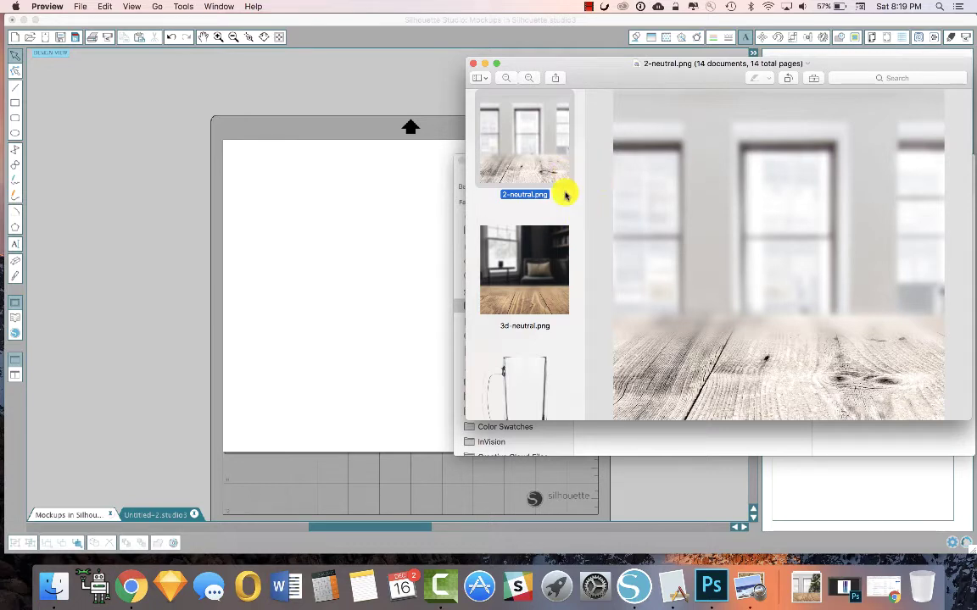
Browse the mockup images in Preview, from the window backgrounds through the glitter tumbler to Transparent.png
{"action": "left_click", "coordinate": [552, 244]}
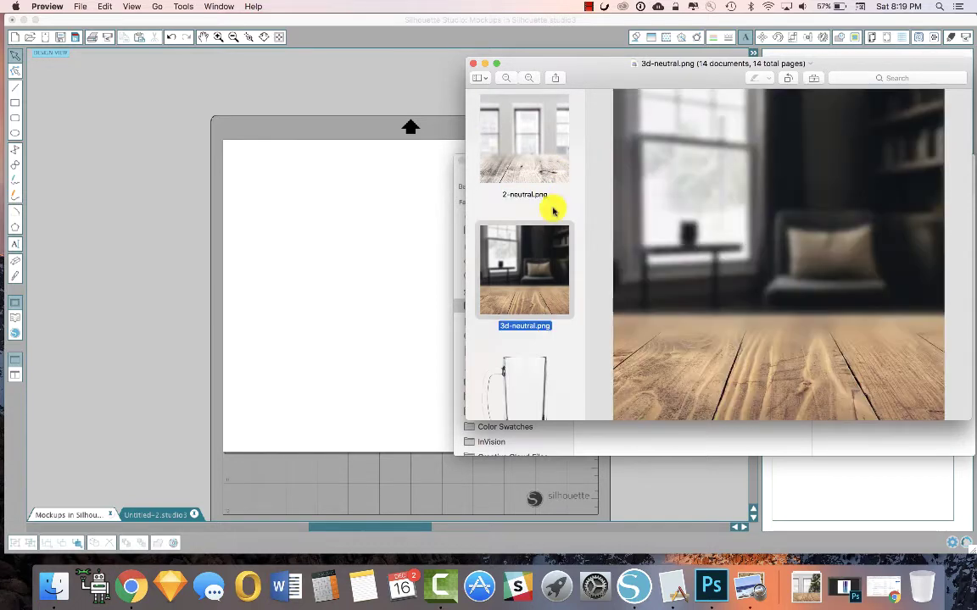
{"action": "left_click", "coordinate": [551, 169]}
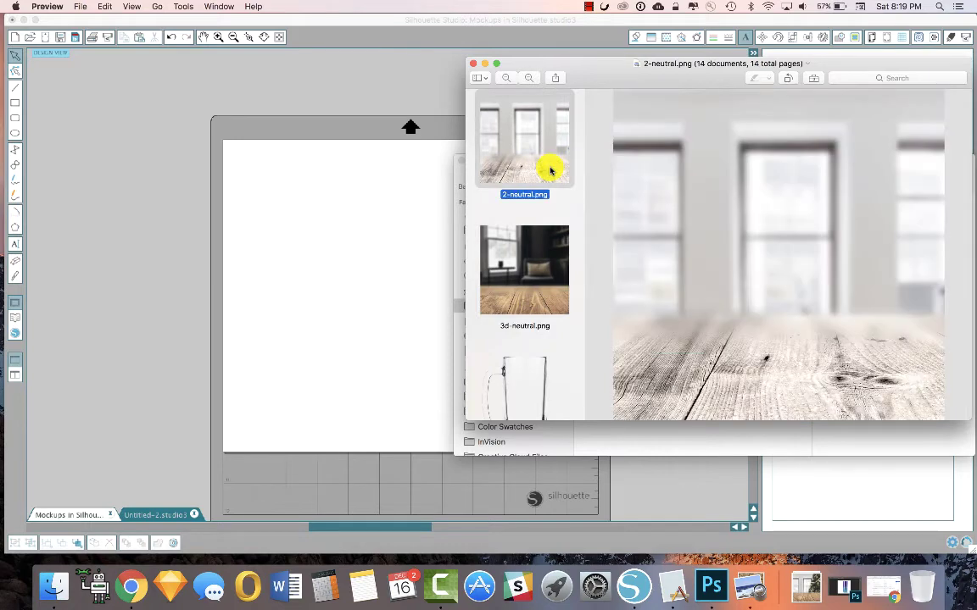
{"action": "key", "text": "Down"}
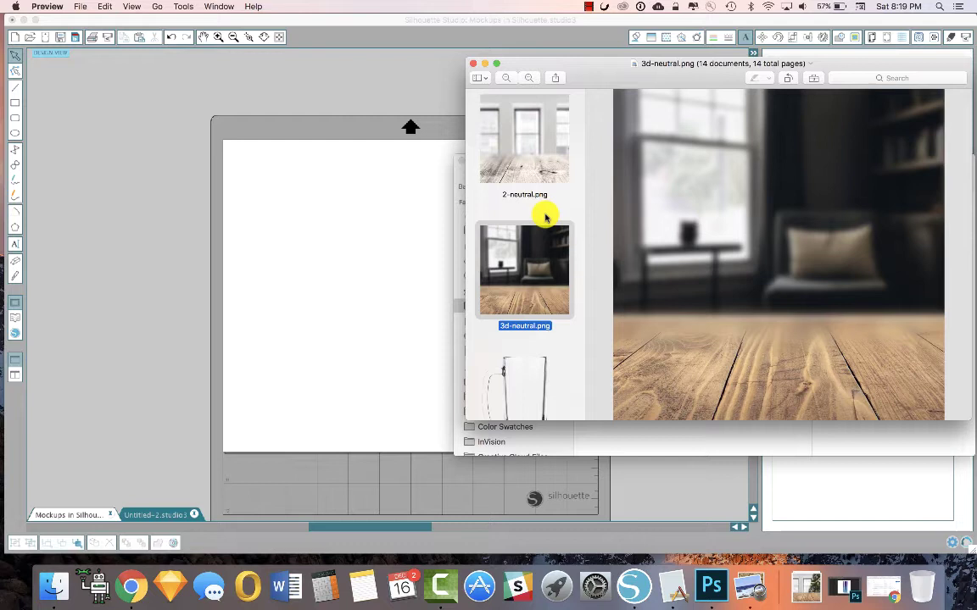
{"action": "key", "text": "Down"}
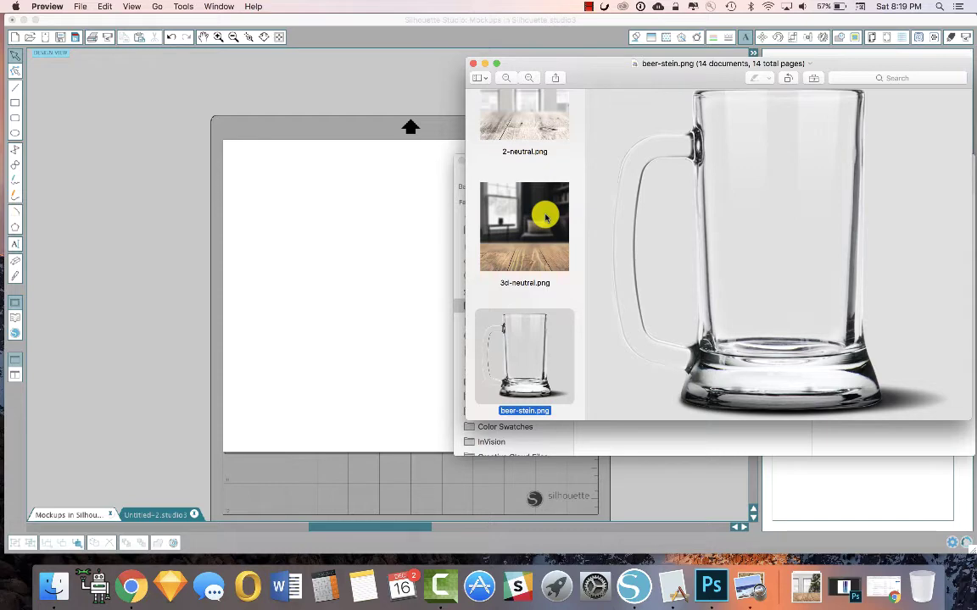
{"action": "key", "text": "Down"}
{"action": "key", "text": "Down"}
{"action": "key", "text": "Down"}
{"action": "key", "text": "Down"}
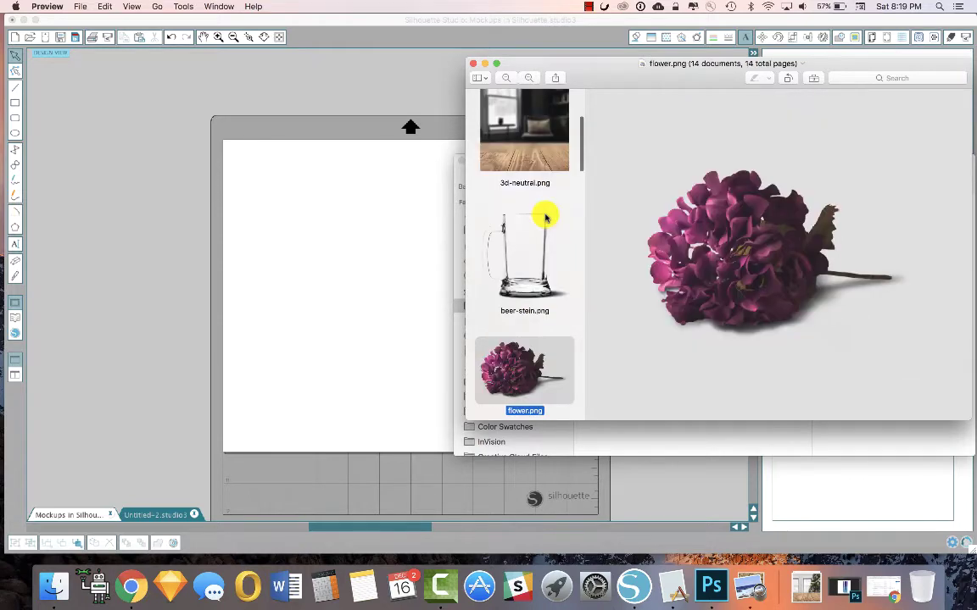
{"action": "key", "text": "Down"}
{"action": "key", "text": "Down"}
{"action": "key", "text": "Down"}
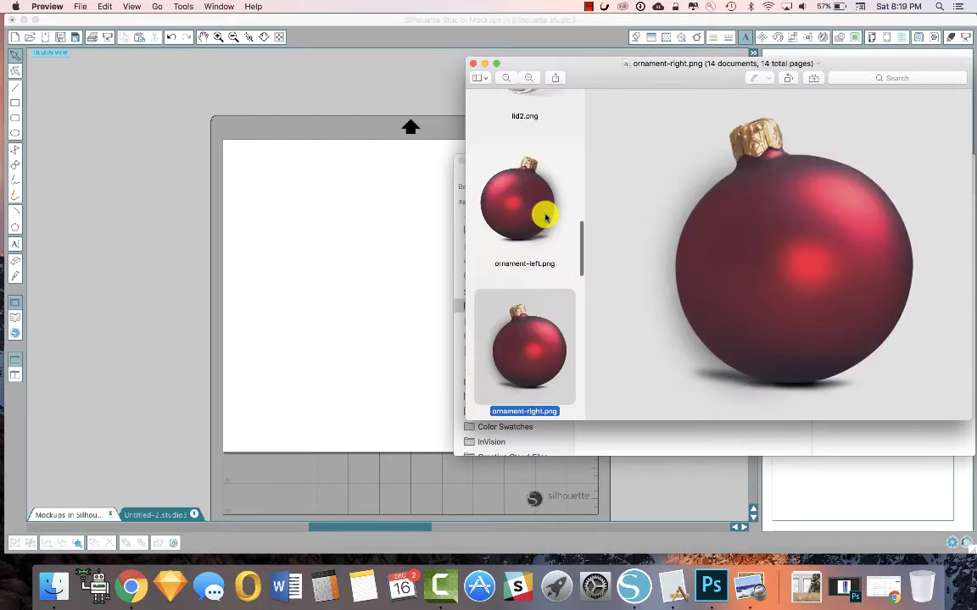
{"action": "key", "text": "Up"}
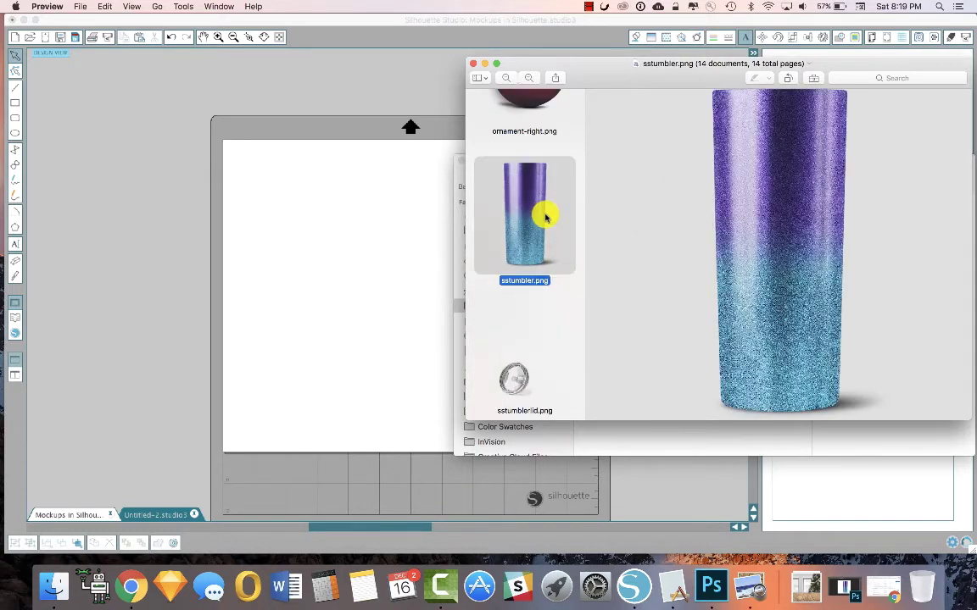
{"action": "key", "text": "Down"}
{"action": "key", "text": "Down"}
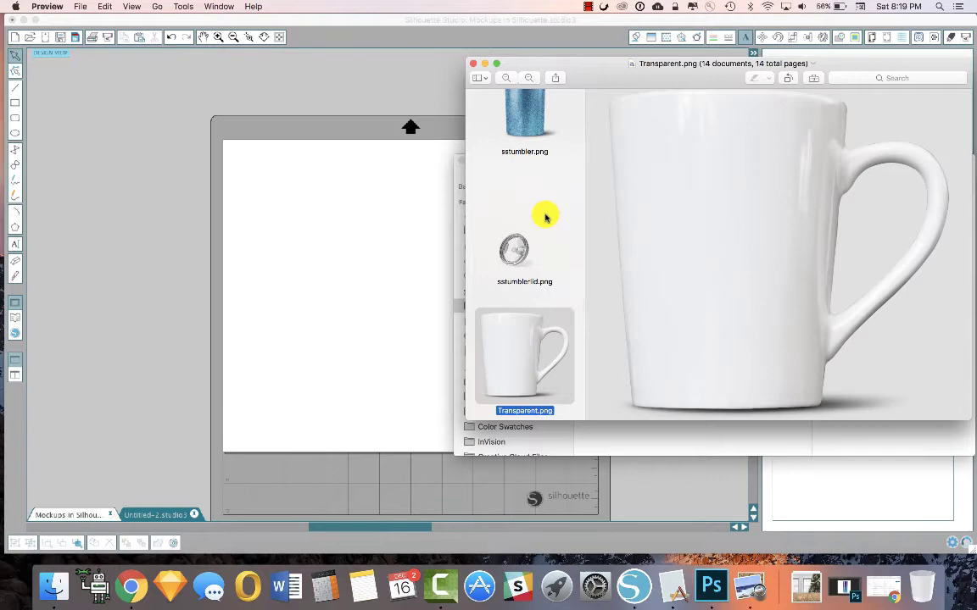
{"action": "key", "text": "Down"}
{"action": "key", "text": "Down"}
{"action": "key", "text": "Down"}
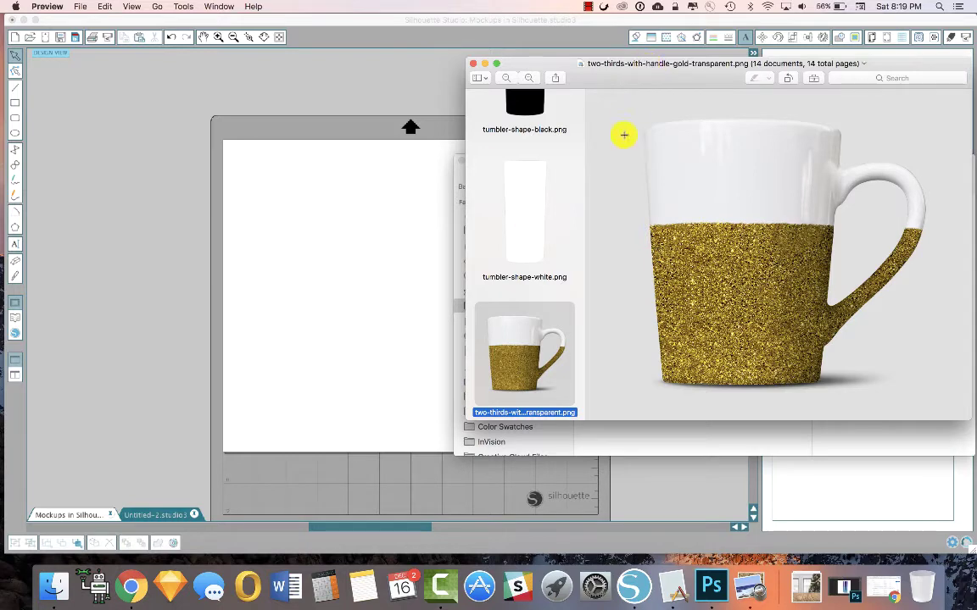
Open all the selected tutorial images from the tutorial folder together in Preview
{"action": "left_click", "coordinate": [13, 61]}
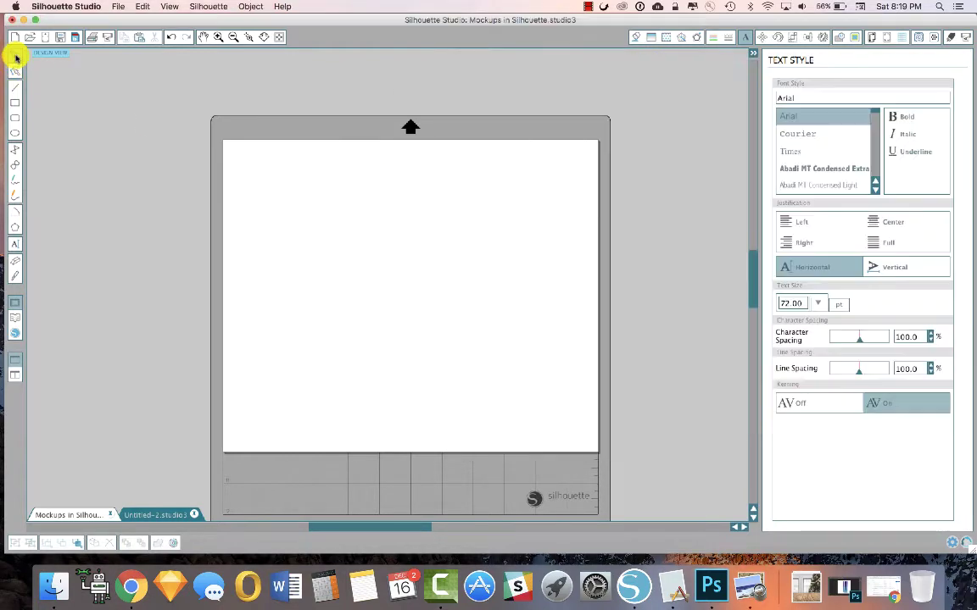
{"action": "left_click", "coordinate": [53, 585]}
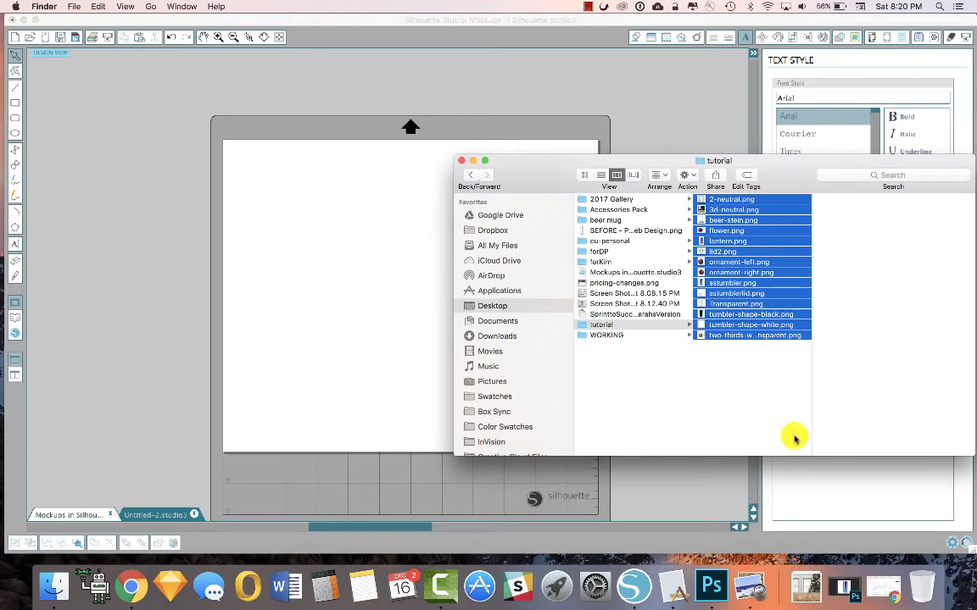
{"action": "key", "text": "super+o"}
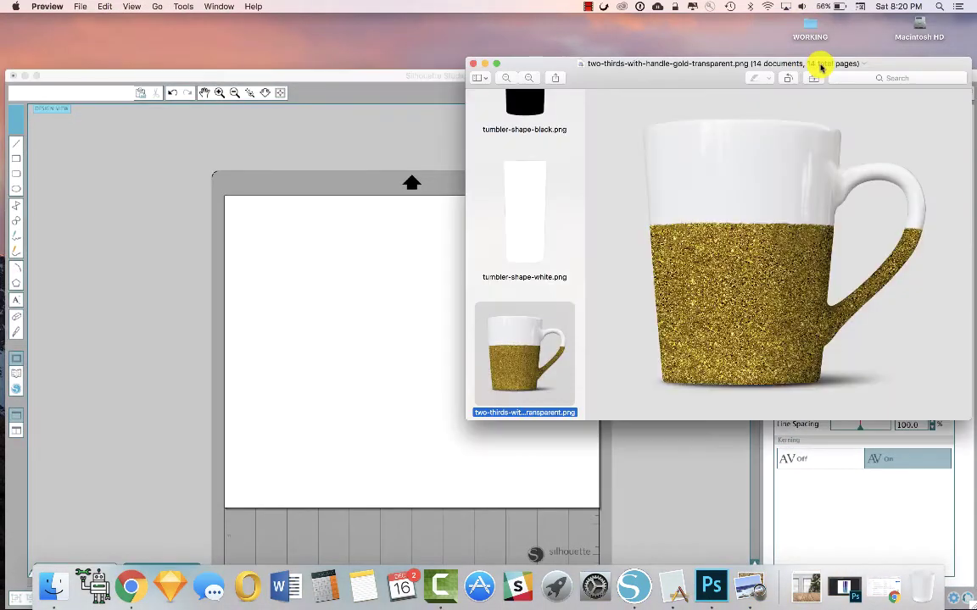
Step up through the images from the white tumbler past ornament-right and lantern to flower.png
{"action": "left_click", "coordinate": [540, 224]}
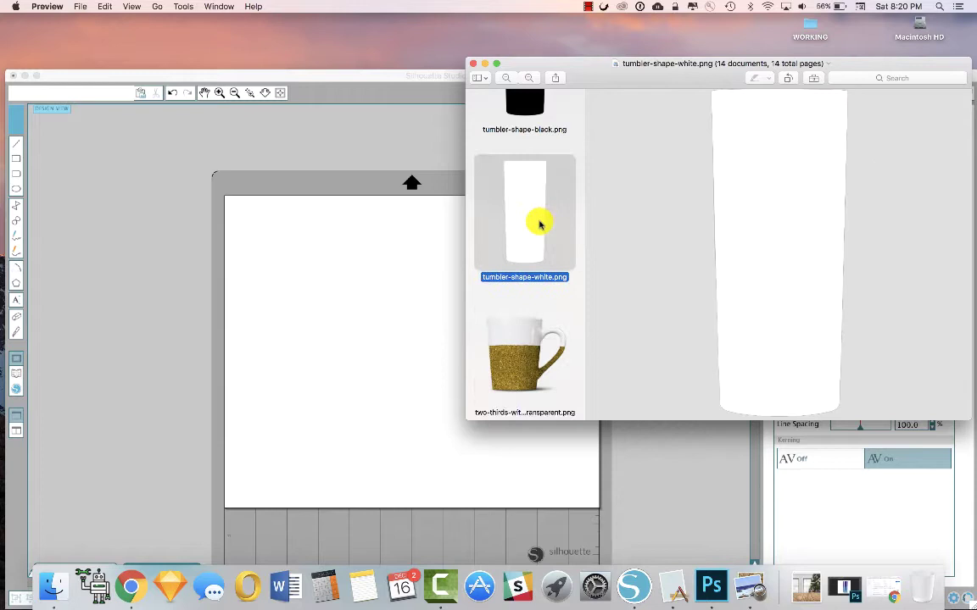
{"action": "key", "text": "Up"}
{"action": "key", "text": "Up"}
{"action": "key", "text": "Up"}
{"action": "key", "text": "Up"}
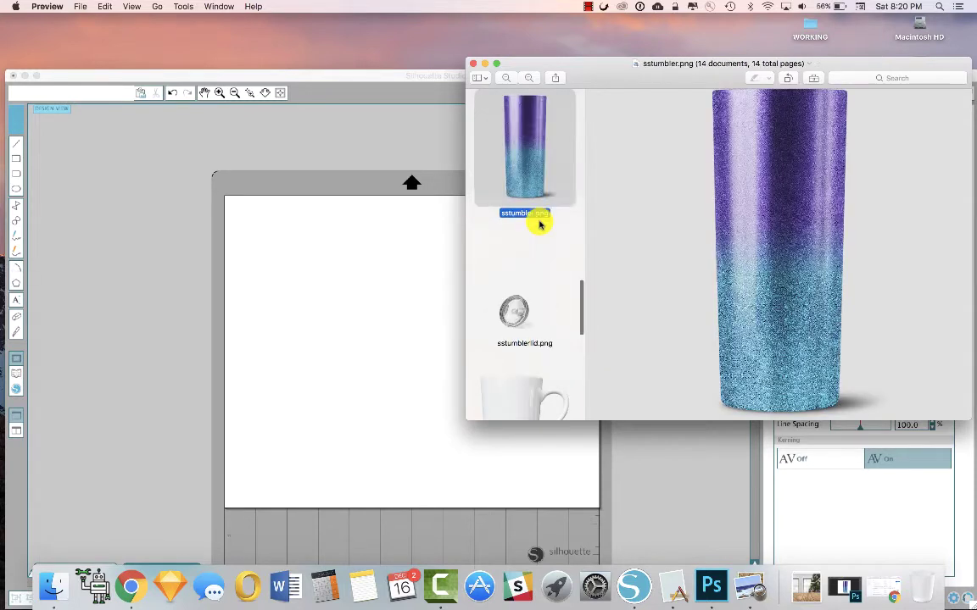
{"action": "key", "text": "Up"}
{"action": "key", "text": "Up"}
{"action": "key", "text": "Up"}
{"action": "key", "text": "Up"}
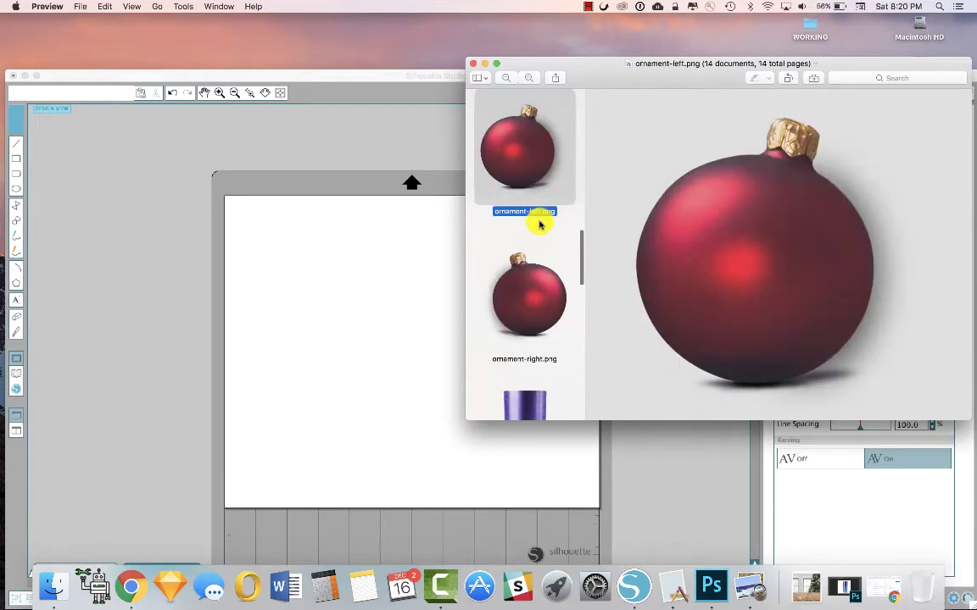
{"action": "key", "text": "Up"}
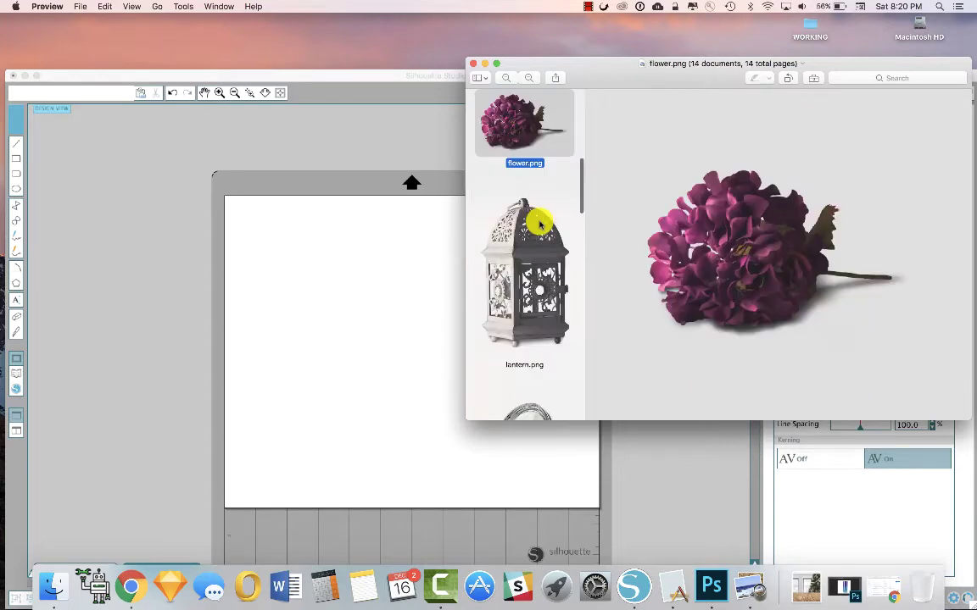
{"action": "key", "text": "Up"}
{"action": "key", "text": "Up"}
{"action": "key", "text": "Up"}
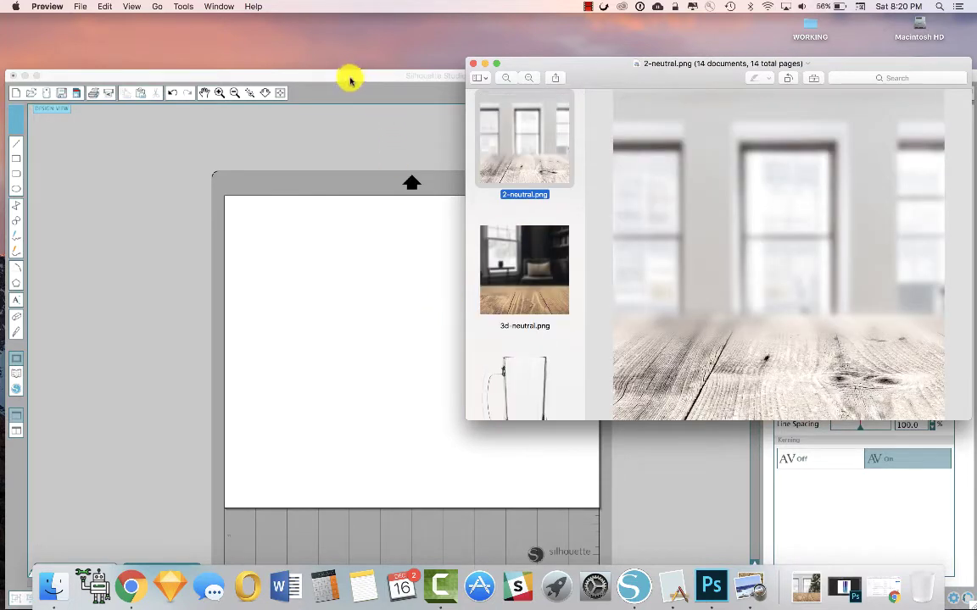
Rearrange the Preview and Silhouette Studio windows so both are usable side by side
{"action": "left_click_drag", "start_coordinate": [585, 79], "coordinate": [702, 33]}
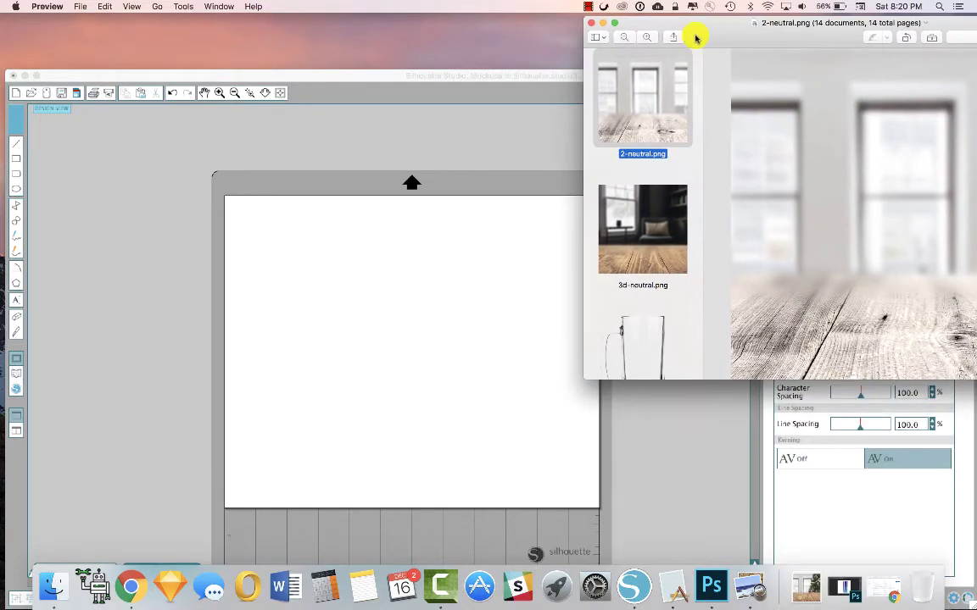
{"action": "left_click_drag", "start_coordinate": [436, 79], "coordinate": [416, 23]}
{"action": "left_click", "coordinate": [665, 19]}
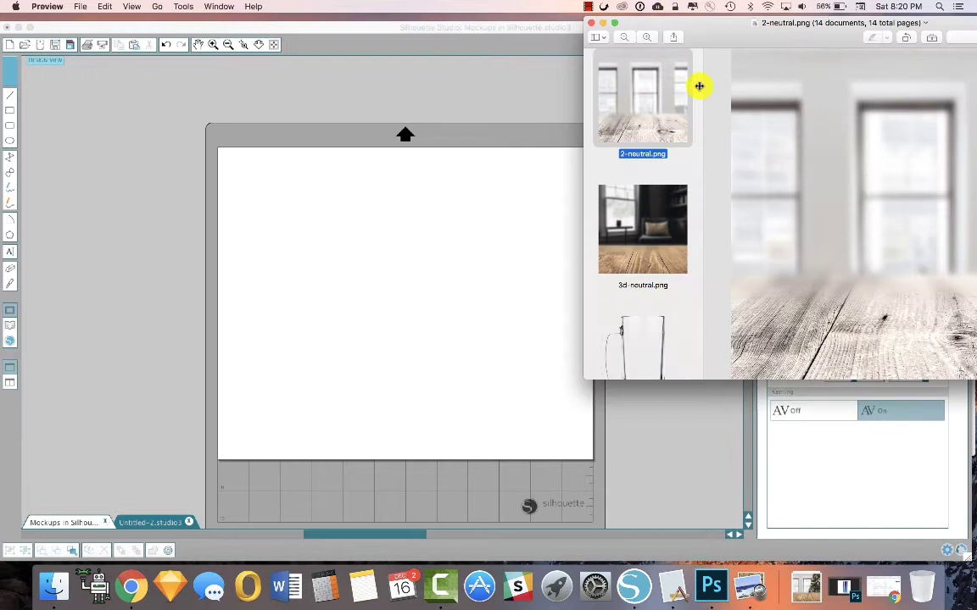
Drag 2-neutral.png into Silhouette Studio and centre it on the cutting mat
{"action": "left_click_drag", "start_coordinate": [676, 114], "coordinate": [97, 200]}
{"action": "left_click", "coordinate": [154, 159]}
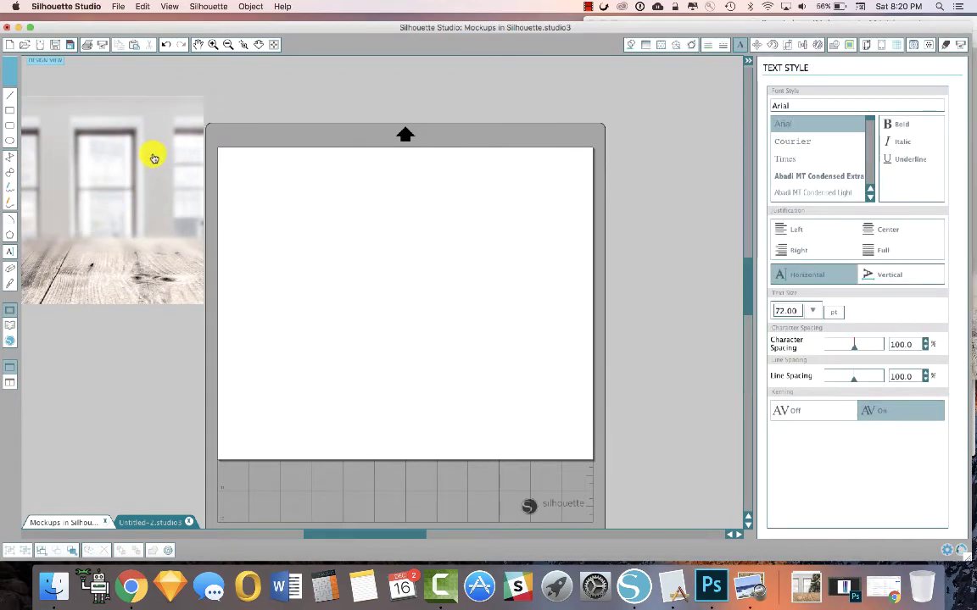
{"action": "left_click_drag", "start_coordinate": [147, 157], "coordinate": [442, 288]}
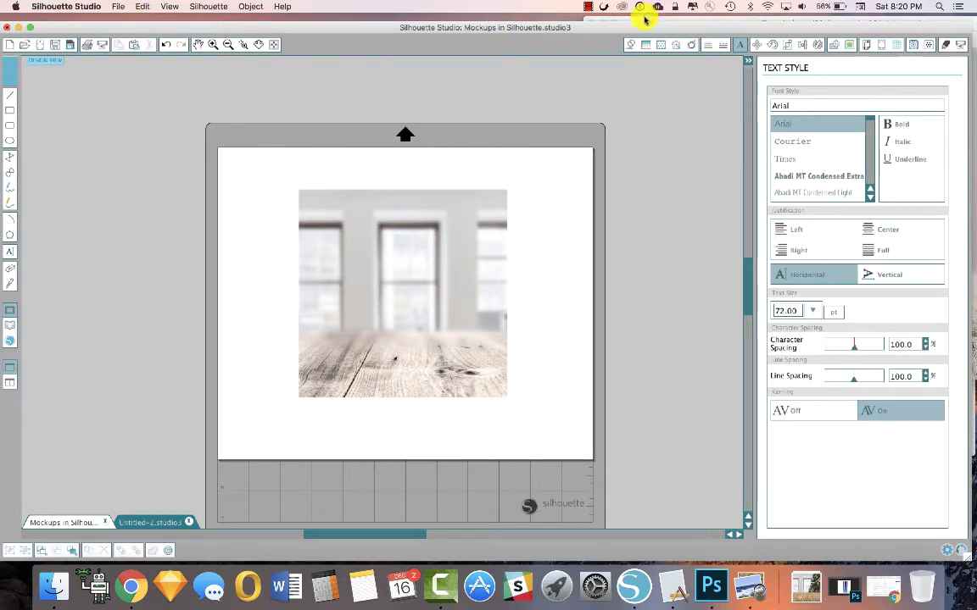
Scroll to two-thirds-with-handle-gold-transparent.png and drag the gold mug onto the workspace left of the background
{"action": "left_click", "coordinate": [644, 19]}
{"action": "scroll", "coordinate": [642, 186], "scroll_direction": "down", "scroll_amount": 5}
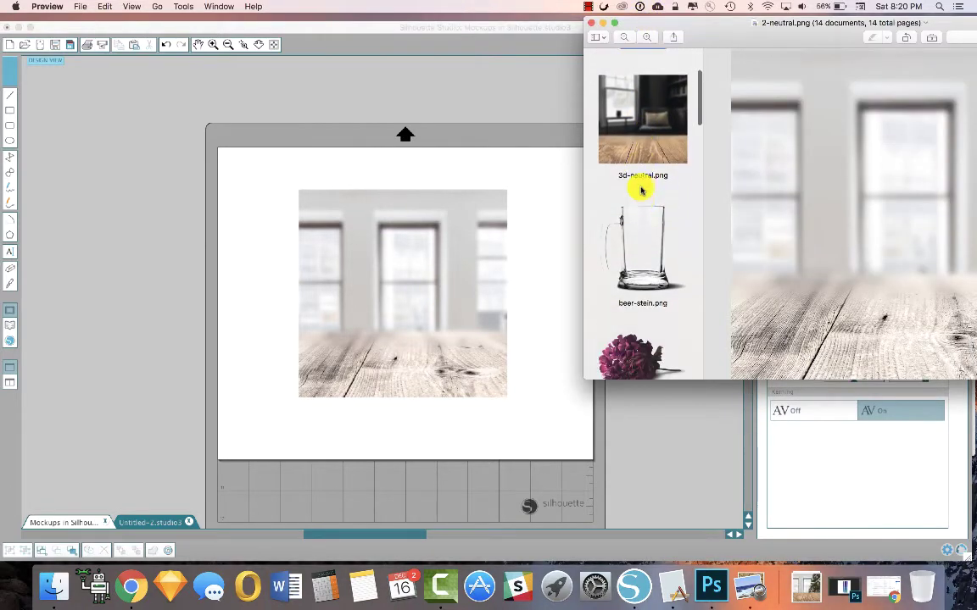
{"action": "scroll", "coordinate": [642, 190], "scroll_direction": "down", "scroll_amount": 6}
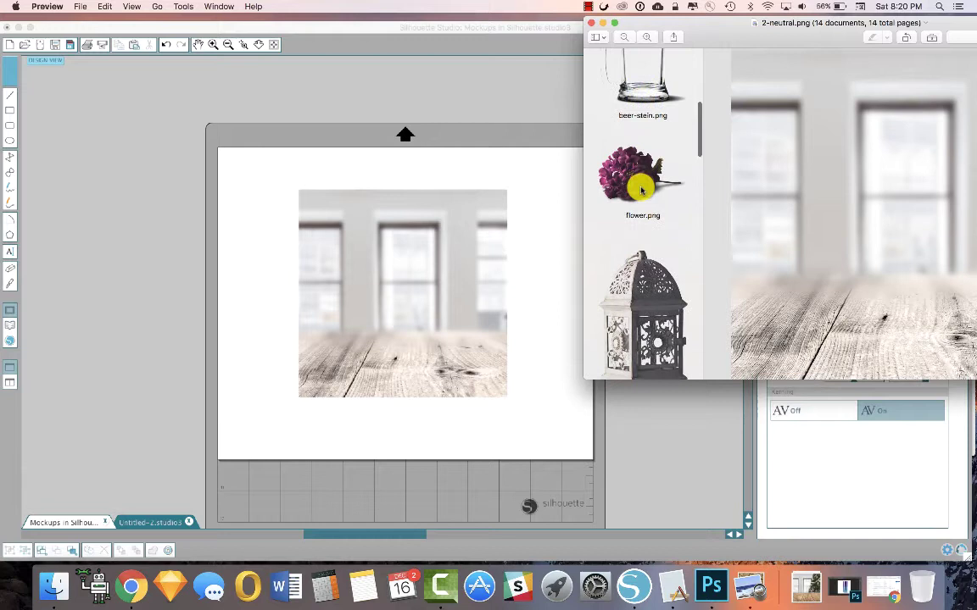
{"action": "scroll", "coordinate": [642, 190], "scroll_direction": "down", "scroll_amount": 10}
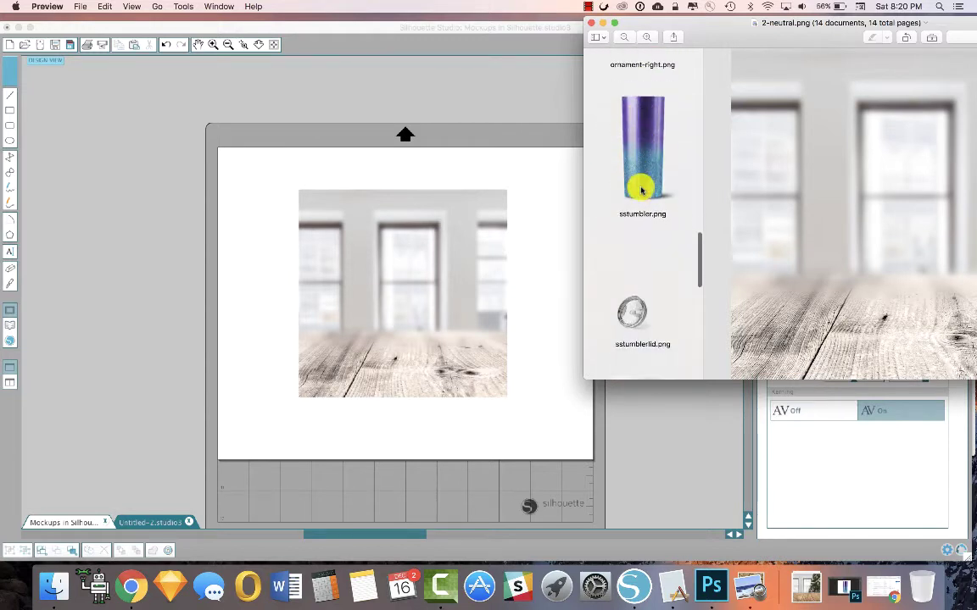
{"action": "scroll", "coordinate": [642, 190], "scroll_direction": "down", "scroll_amount": 3}
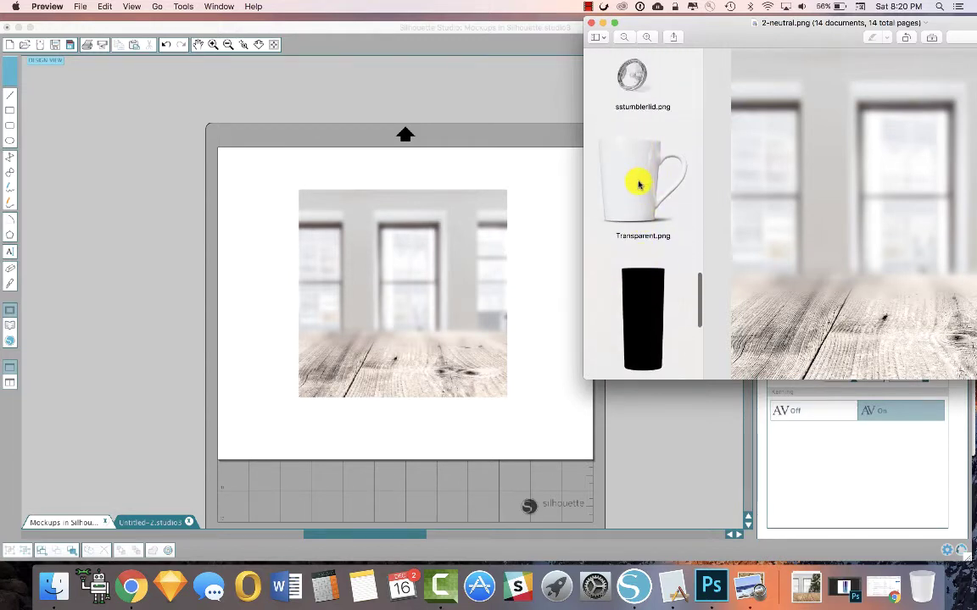
{"action": "scroll", "coordinate": [639, 167], "scroll_direction": "down", "scroll_amount": 5}
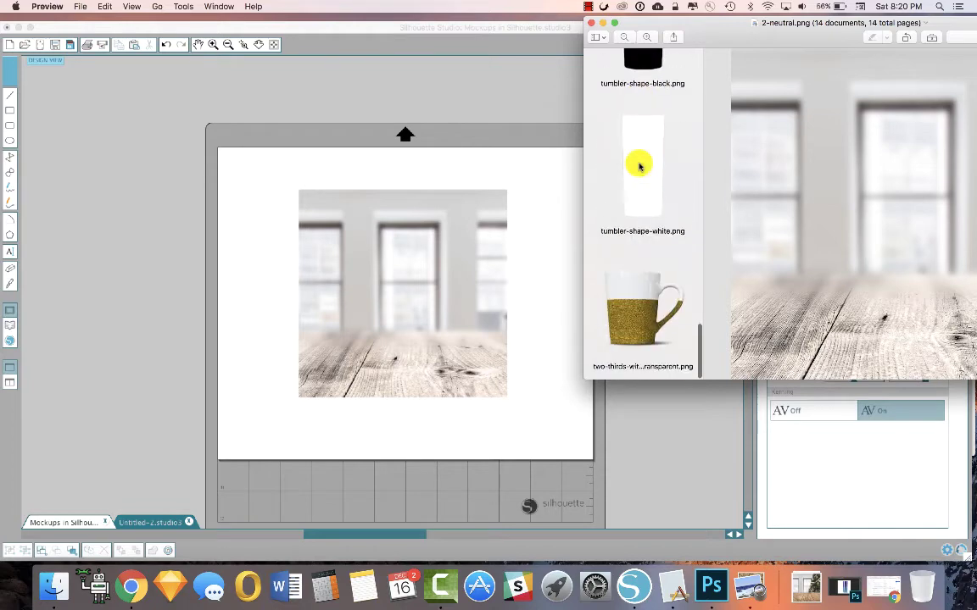
{"action": "left_click", "coordinate": [632, 316]}
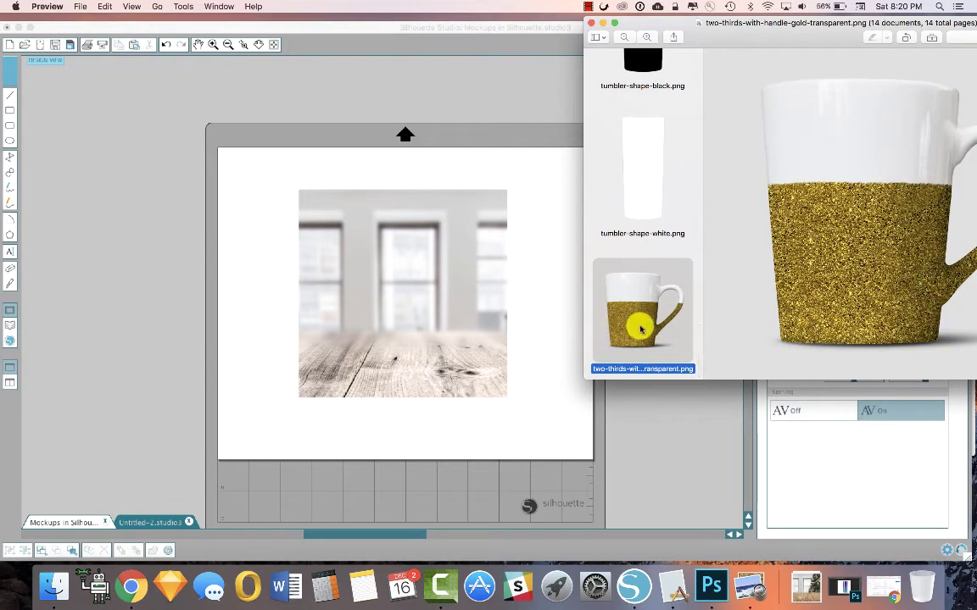
{"action": "left_click_drag", "start_coordinate": [644, 312], "coordinate": [161, 303]}
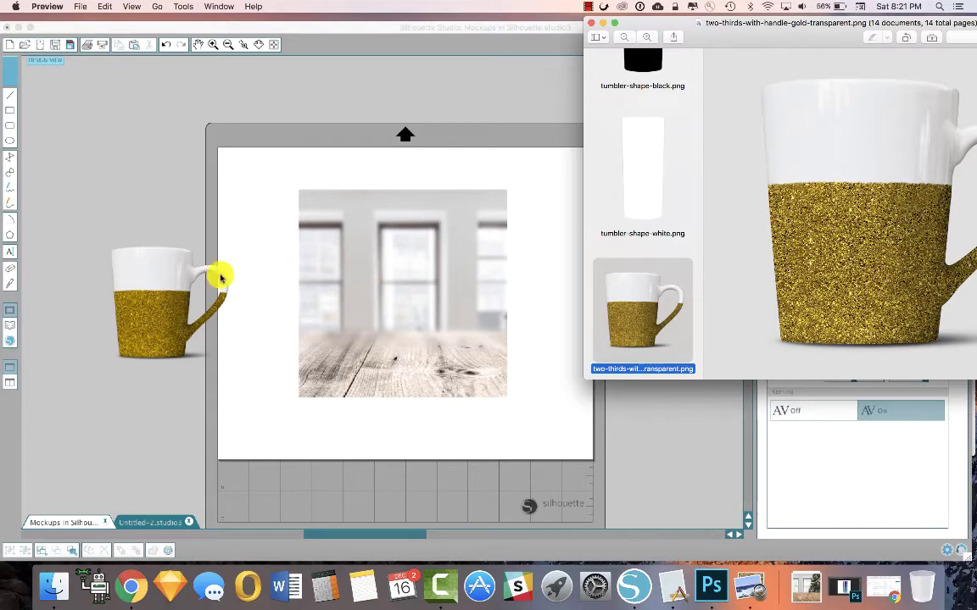
Bring in Transparent.png and swap it into the photo, moving the gold mug off-page
{"action": "left_click", "coordinate": [147, 293]}
{"action": "left_click_drag", "start_coordinate": [160, 298], "coordinate": [405, 302]}
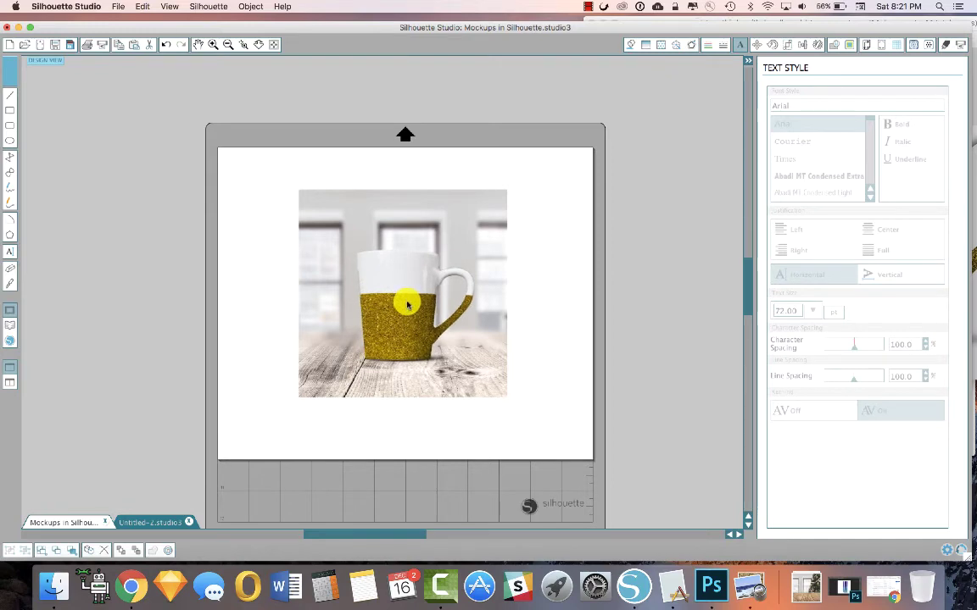
{"action": "key", "text": "super+Tab"}
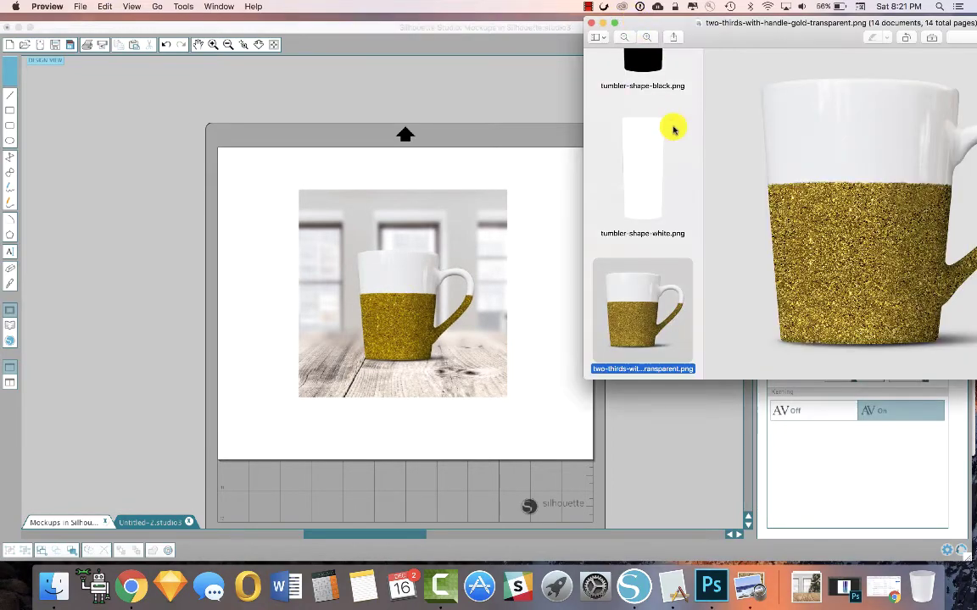
{"action": "scroll", "coordinate": [672, 127], "scroll_direction": "up", "scroll_amount": 5}
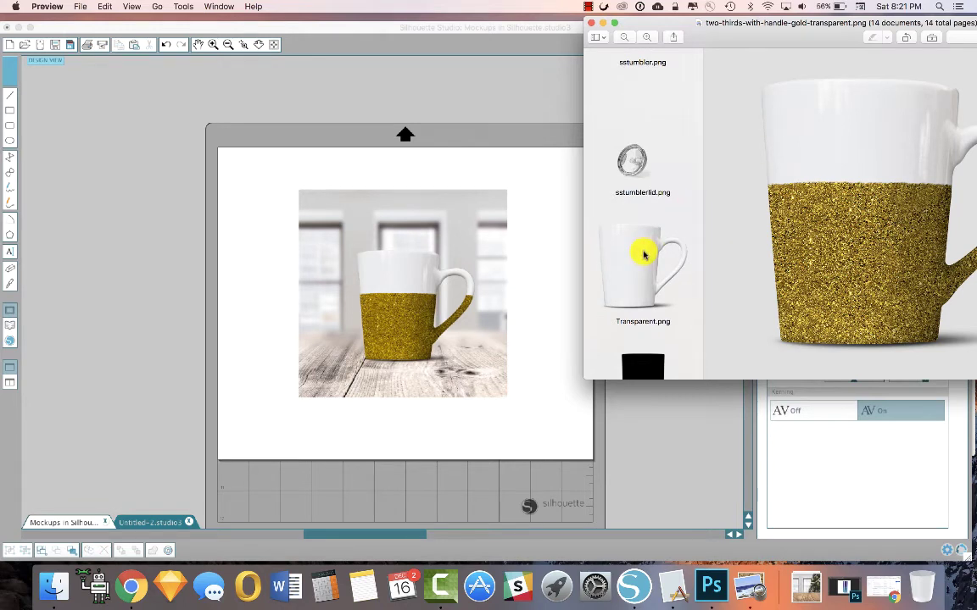
{"action": "left_click_drag", "start_coordinate": [644, 255], "coordinate": [206, 279]}
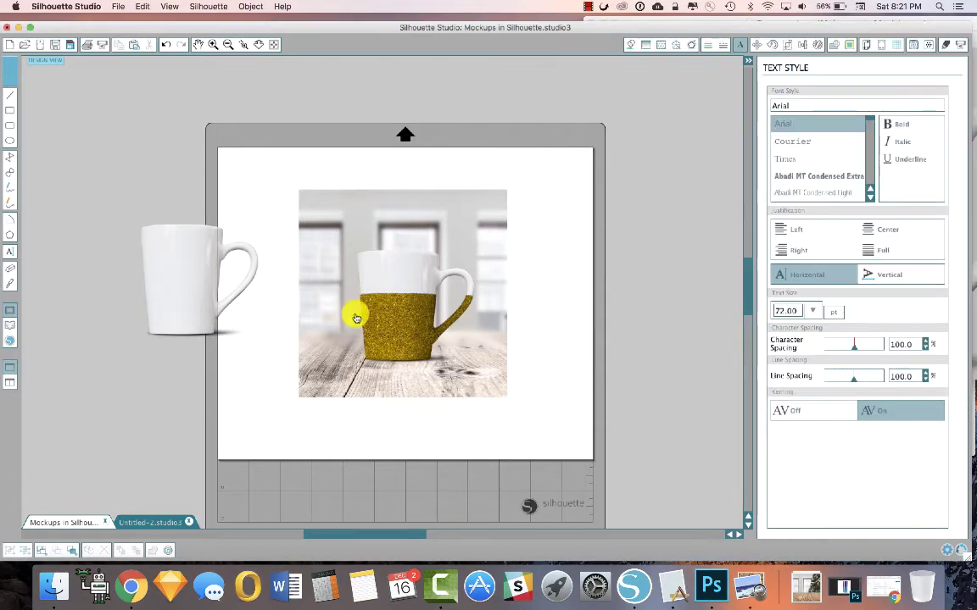
{"action": "left_click_drag", "start_coordinate": [382, 293], "coordinate": [163, 375]}
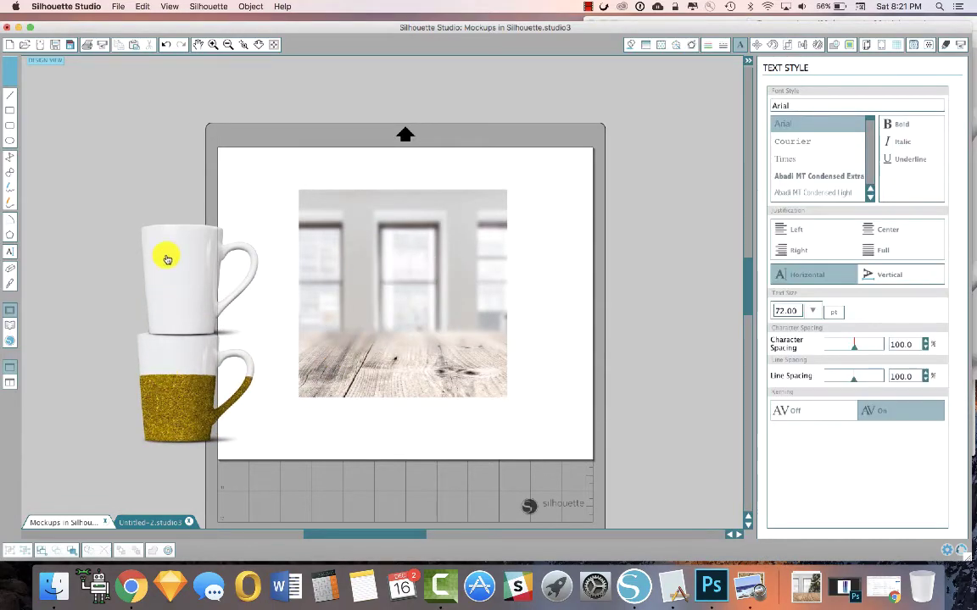
{"action": "left_click_drag", "start_coordinate": [164, 255], "coordinate": [382, 279]}
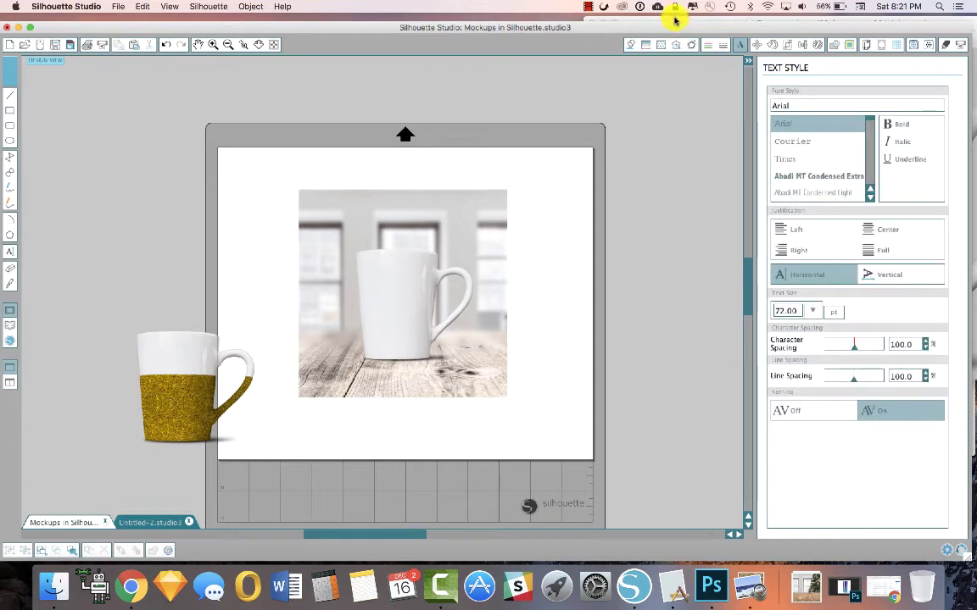
Drag sstumbler.png and sstumblerlid.png from Preview onto the workspace beside the mat
{"action": "left_click", "coordinate": [671, 21]}
{"action": "scroll", "coordinate": [676, 148], "scroll_direction": "down", "scroll_amount": 5}
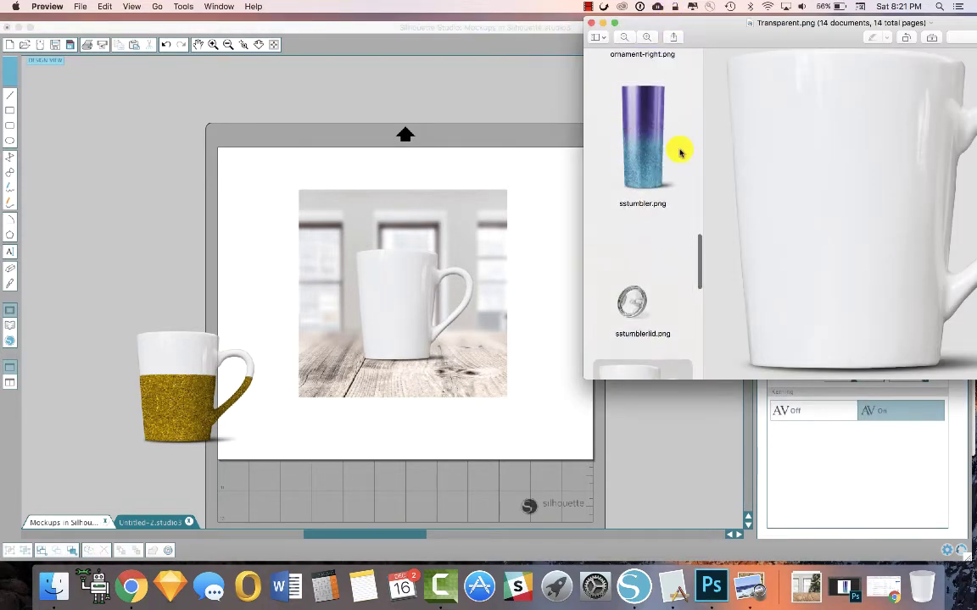
{"action": "left_click_drag", "start_coordinate": [627, 141], "coordinate": [137, 205]}
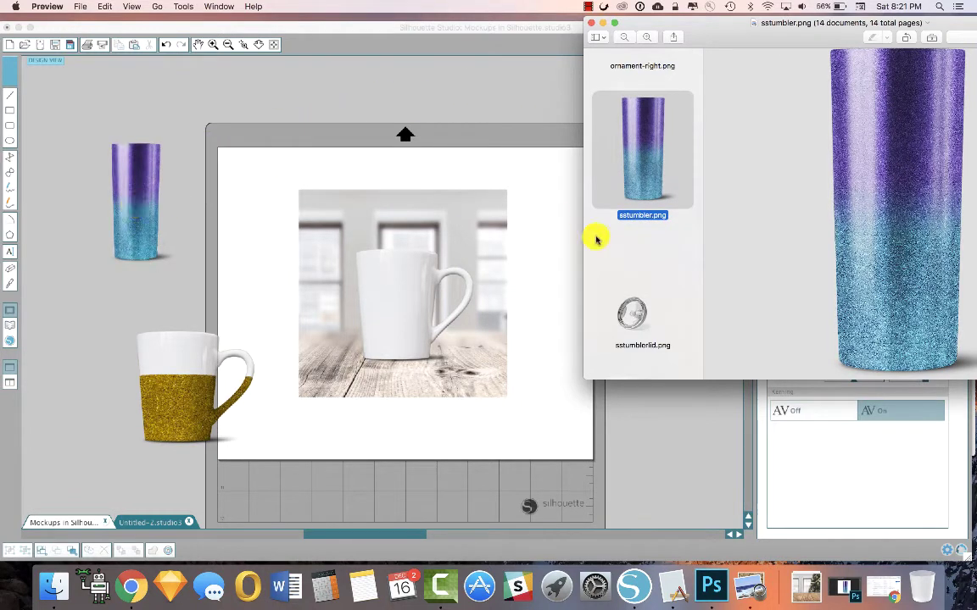
{"action": "left_click_drag", "start_coordinate": [627, 305], "coordinate": [82, 293]}
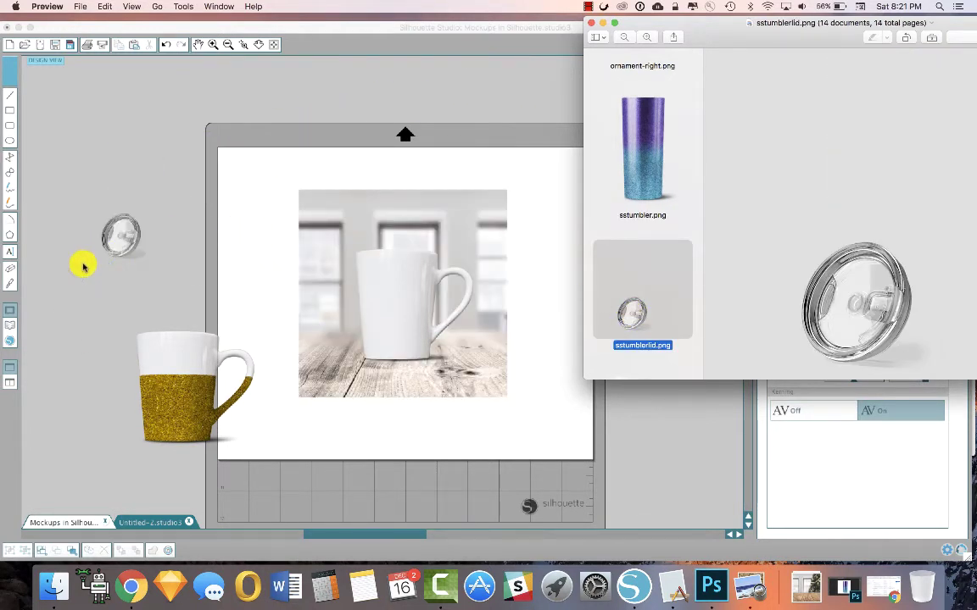
{"action": "left_click", "coordinate": [625, 127]}
{"action": "left_click_drag", "start_coordinate": [581, 139], "coordinate": [192, 144]}
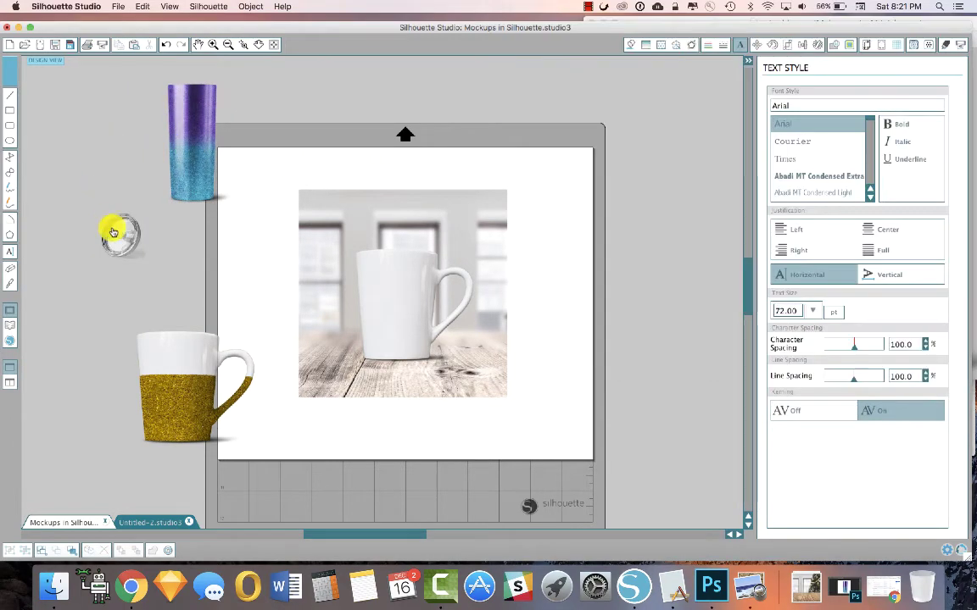
Park the tumbler beside the mat and move the white mug out of the photo
{"action": "left_click", "coordinate": [117, 244]}
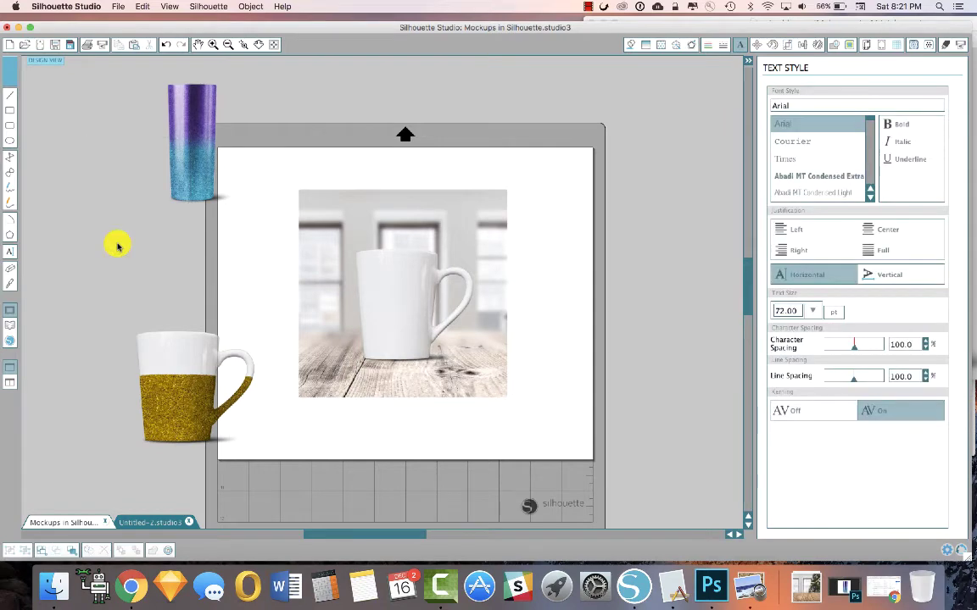
{"action": "left_click", "coordinate": [306, 72]}
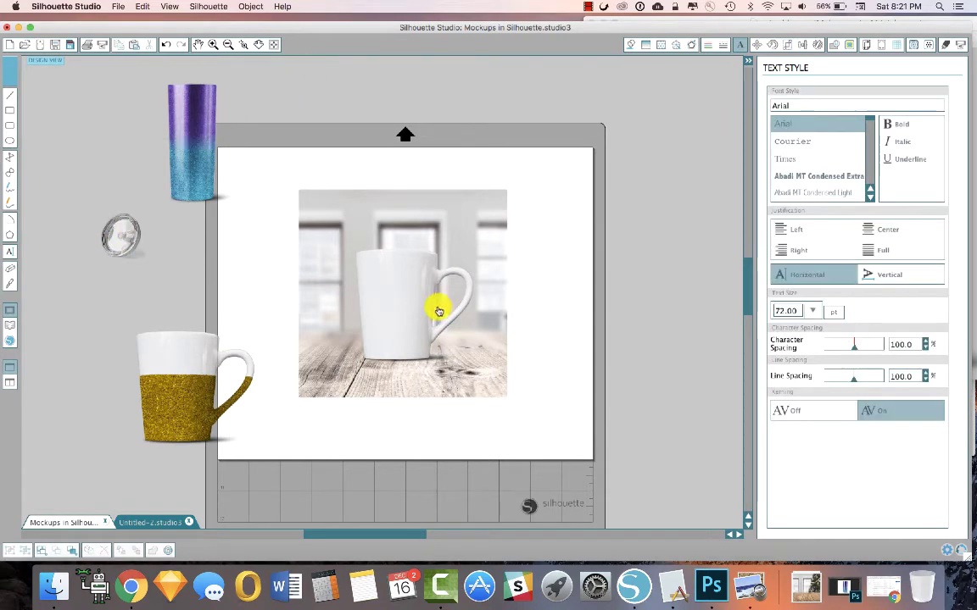
{"action": "left_click_drag", "start_coordinate": [414, 279], "coordinate": [679, 210]}
{"action": "left_click", "coordinate": [281, 160]}
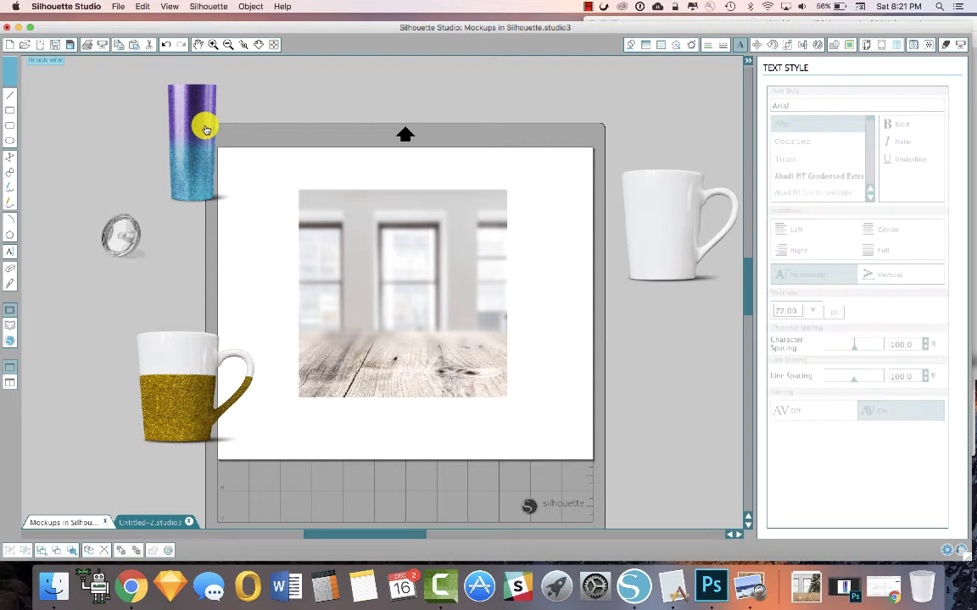
Try the glitter tumbler and lid in the photo, then restore the white mug there
{"action": "left_click_drag", "start_coordinate": [202, 124], "coordinate": [405, 273]}
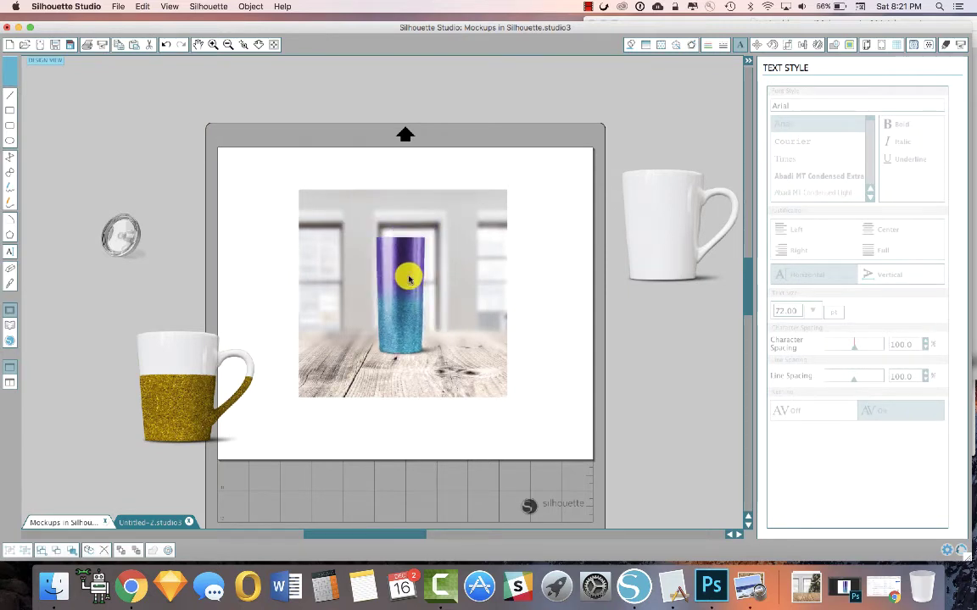
{"action": "left_click_drag", "start_coordinate": [122, 231], "coordinate": [139, 208]}
{"action": "left_click_drag", "start_coordinate": [414, 297], "coordinate": [201, 147]}
{"action": "left_click_drag", "start_coordinate": [661, 201], "coordinate": [404, 278]}
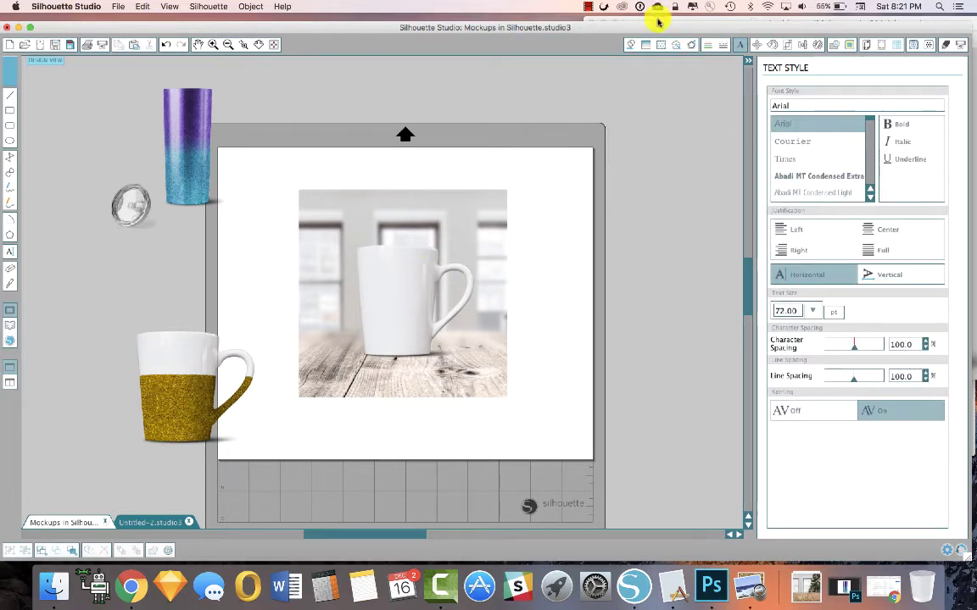
Drag flower.png from Preview onto the wooden table beside the white mug
{"action": "left_click", "coordinate": [657, 10]}
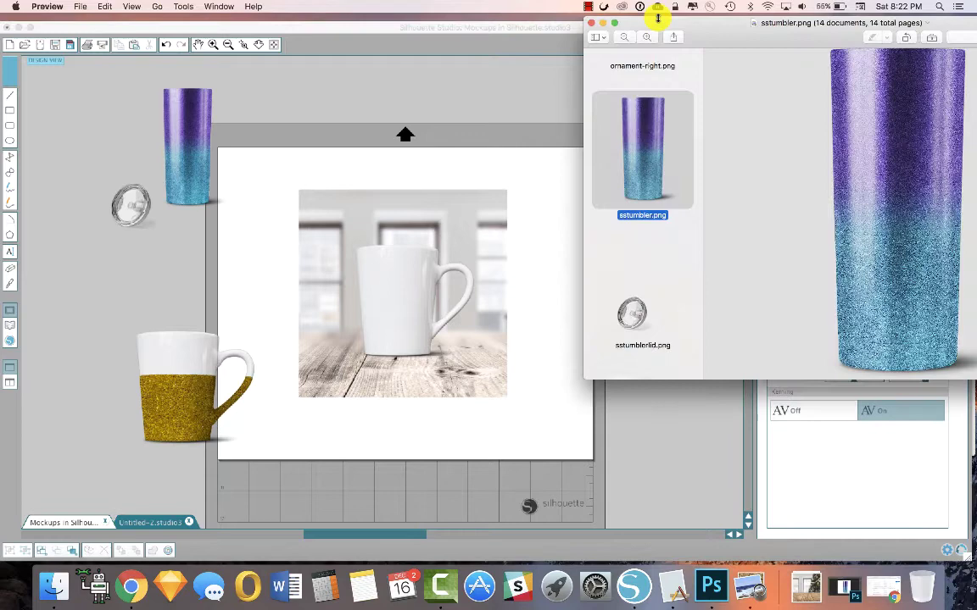
{"action": "scroll", "coordinate": [654, 157], "scroll_direction": "up", "scroll_amount": 5}
{"action": "scroll", "coordinate": [658, 174], "scroll_direction": "up", "scroll_amount": 10}
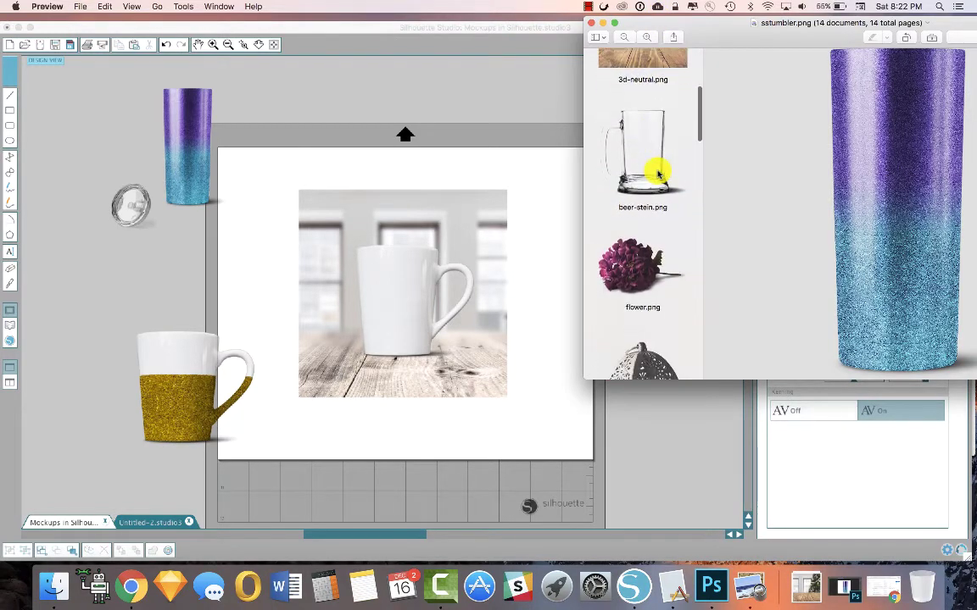
{"action": "scroll", "coordinate": [658, 174], "scroll_direction": "up", "scroll_amount": 3}
{"action": "scroll", "coordinate": [654, 170], "scroll_direction": "down", "scroll_amount": 10}
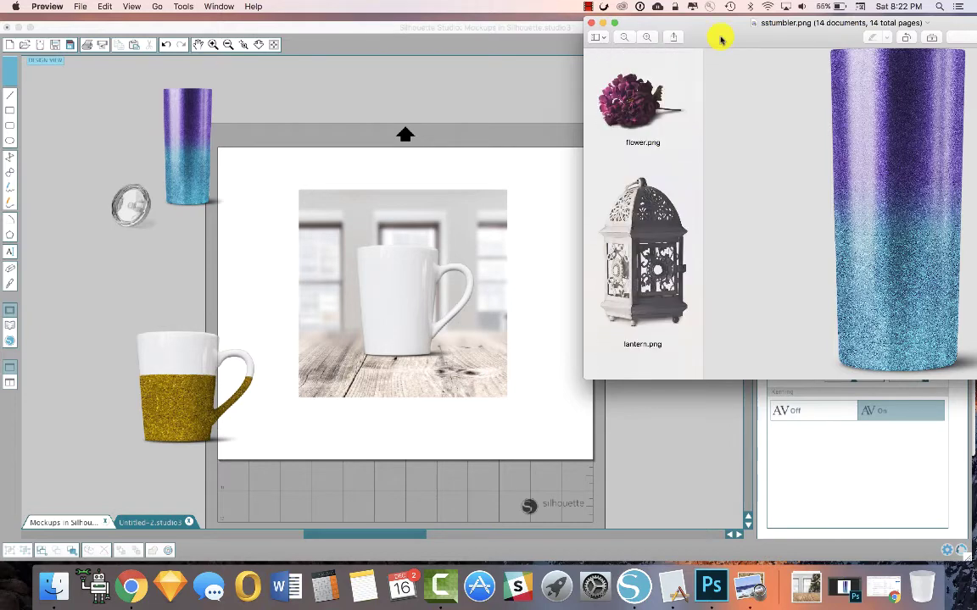
{"action": "left_click_drag", "start_coordinate": [637, 103], "coordinate": [437, 350]}
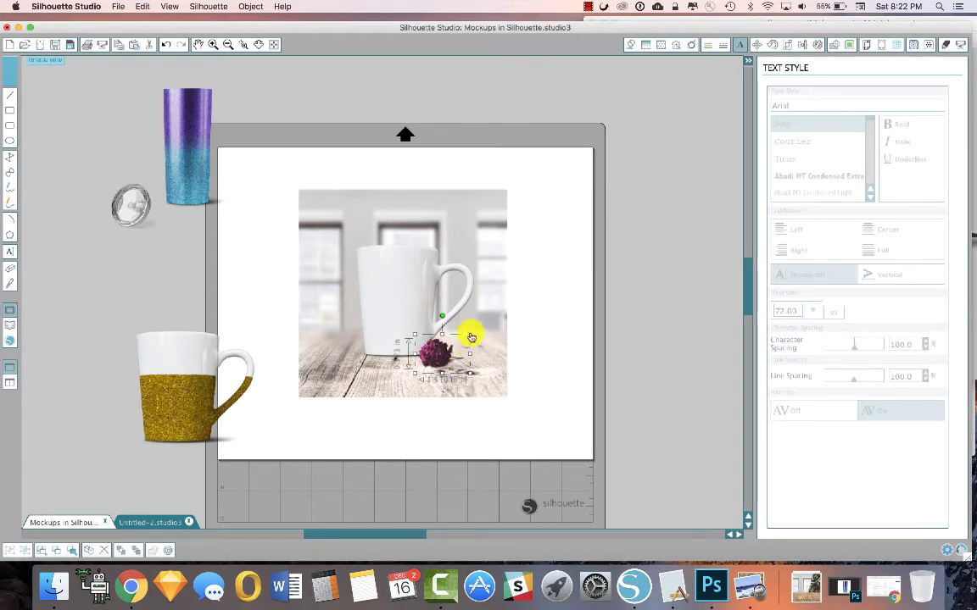
Enlarge the flower, set it at the white mug's base, and shift the gold mug further left
{"action": "left_click", "coordinate": [437, 352]}
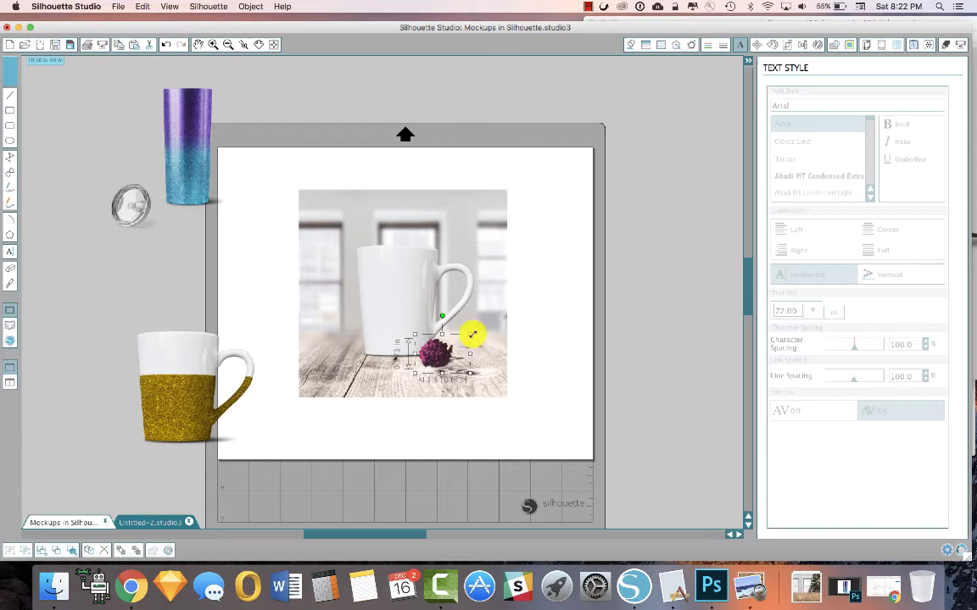
{"action": "left_click_drag", "start_coordinate": [473, 333], "coordinate": [511, 311]}
{"action": "left_click", "coordinate": [550, 333]}
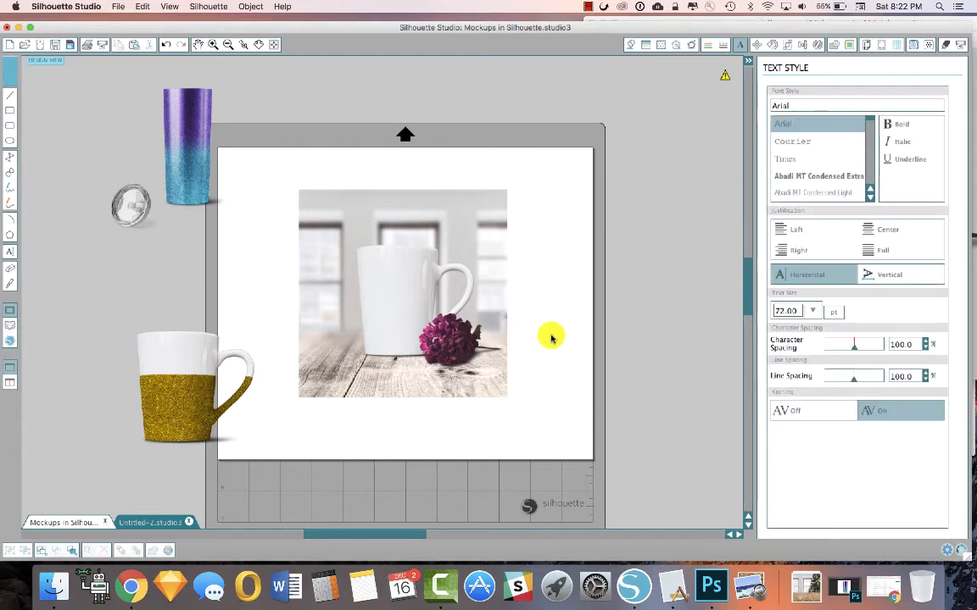
{"action": "left_click_drag", "start_coordinate": [447, 337], "coordinate": [451, 348]}
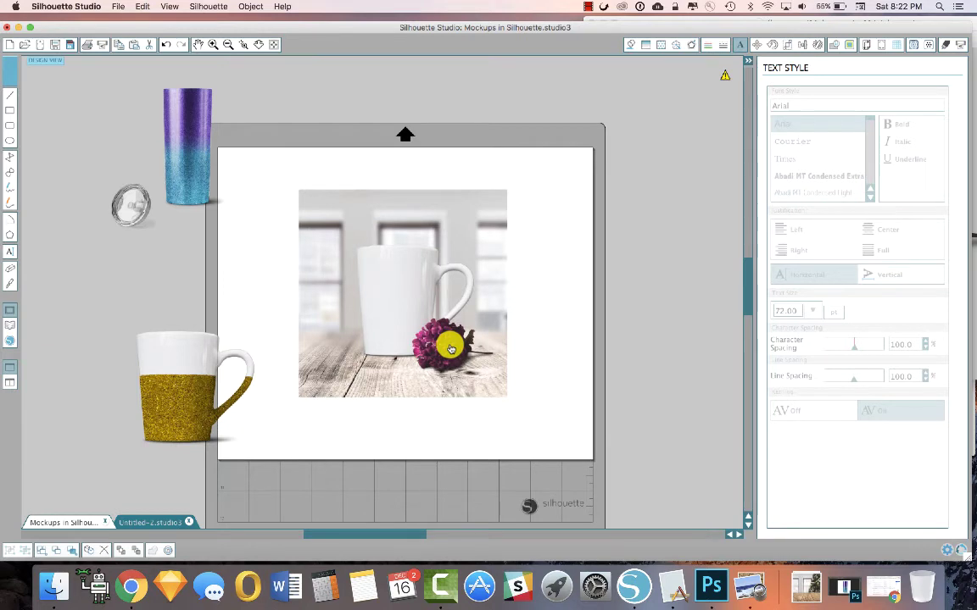
{"action": "left_click_drag", "start_coordinate": [450, 349], "coordinate": [450, 349]}
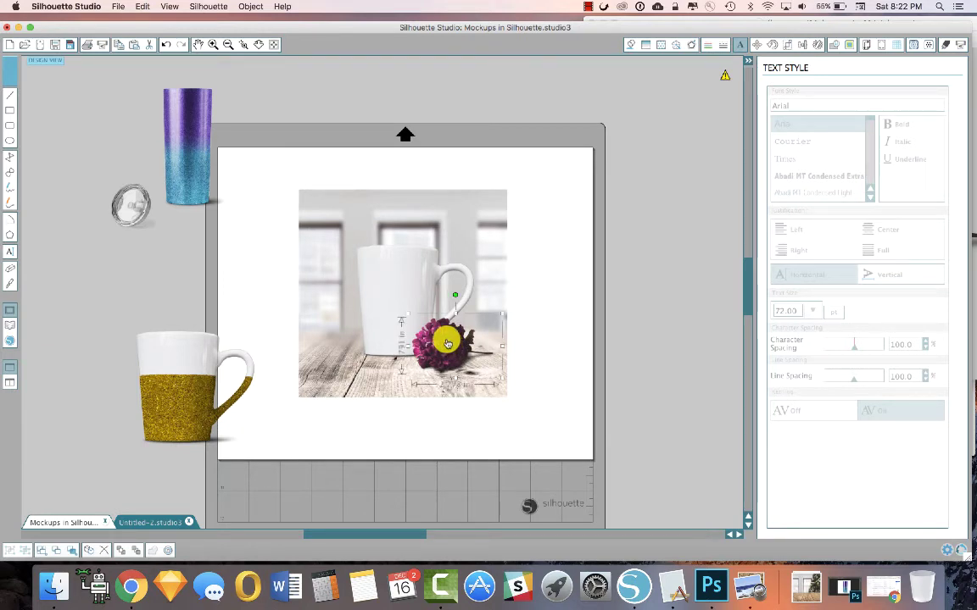
{"action": "left_click", "coordinate": [532, 289]}
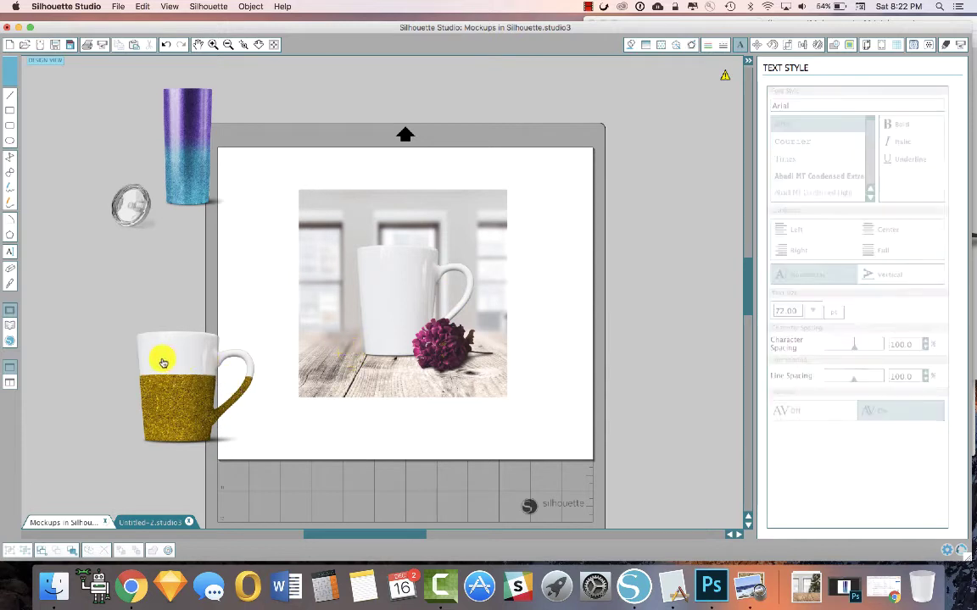
{"action": "left_click_drag", "start_coordinate": [163, 363], "coordinate": [96, 366]}
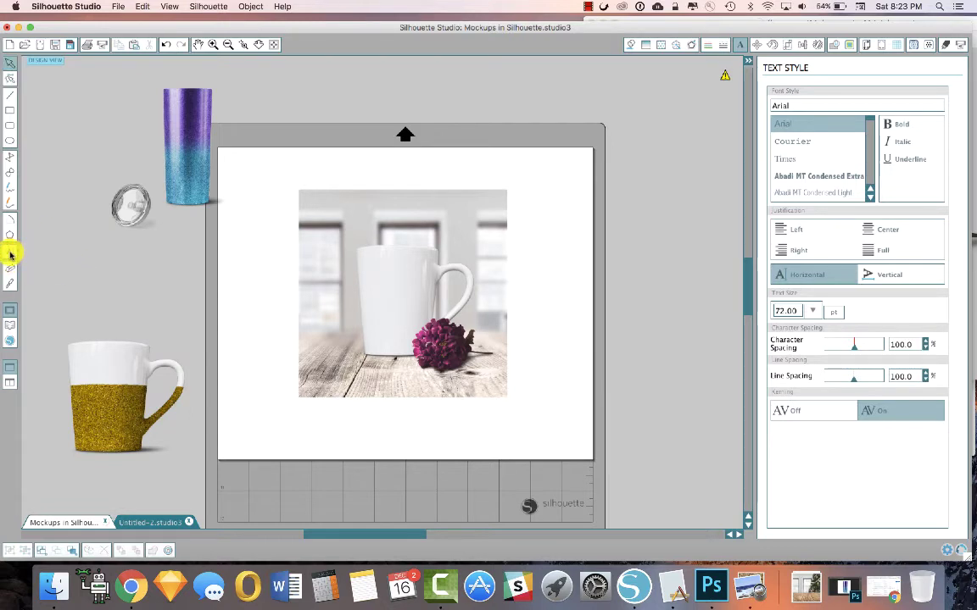
Add the text 'Bride' off-page and select it
{"action": "left_click", "coordinate": [10, 252]}
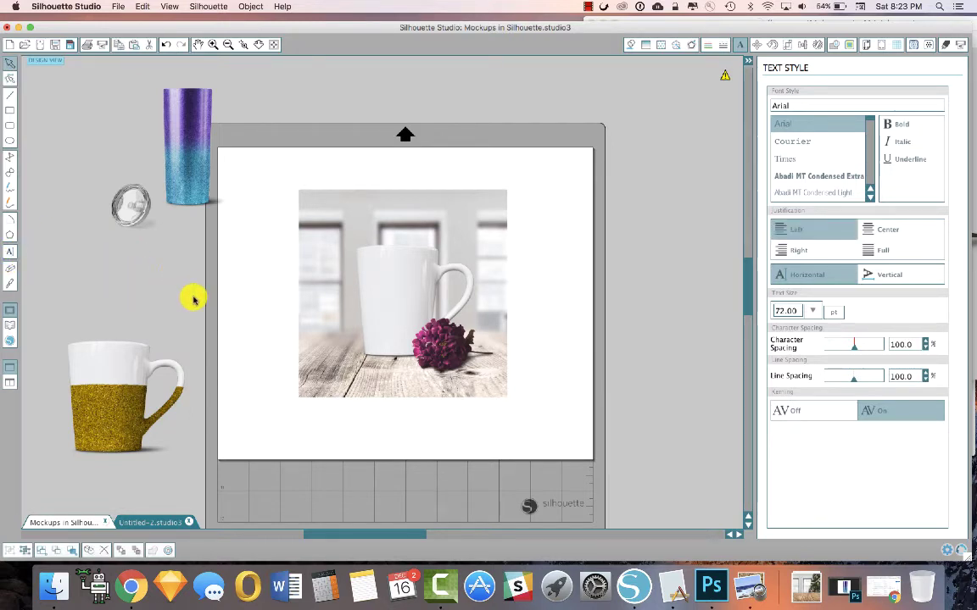
{"action": "type", "text": "Bri"}
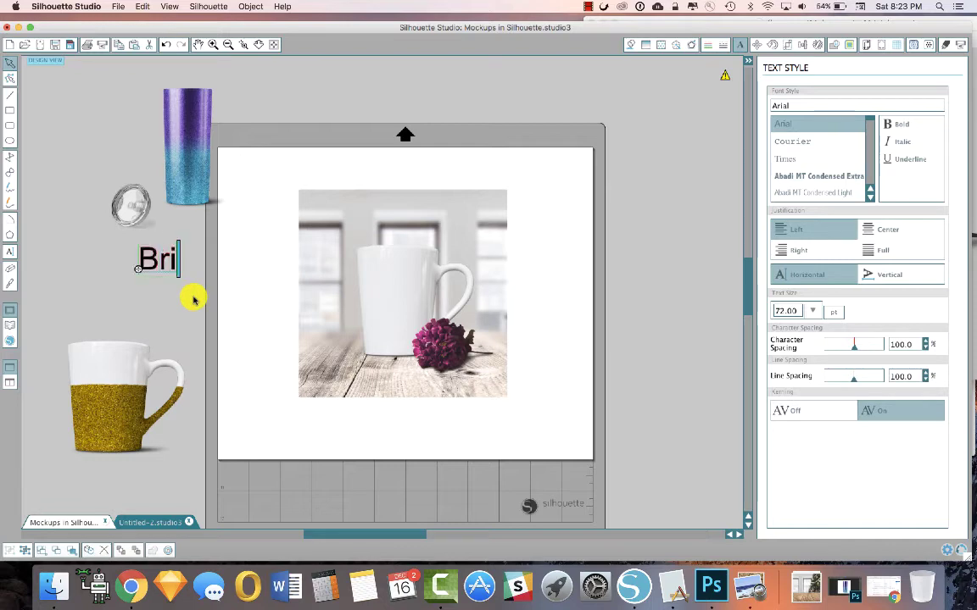
{"action": "type", "text": "de"}
{"action": "left_click_drag", "start_coordinate": [143, 250], "coordinate": [218, 246]}
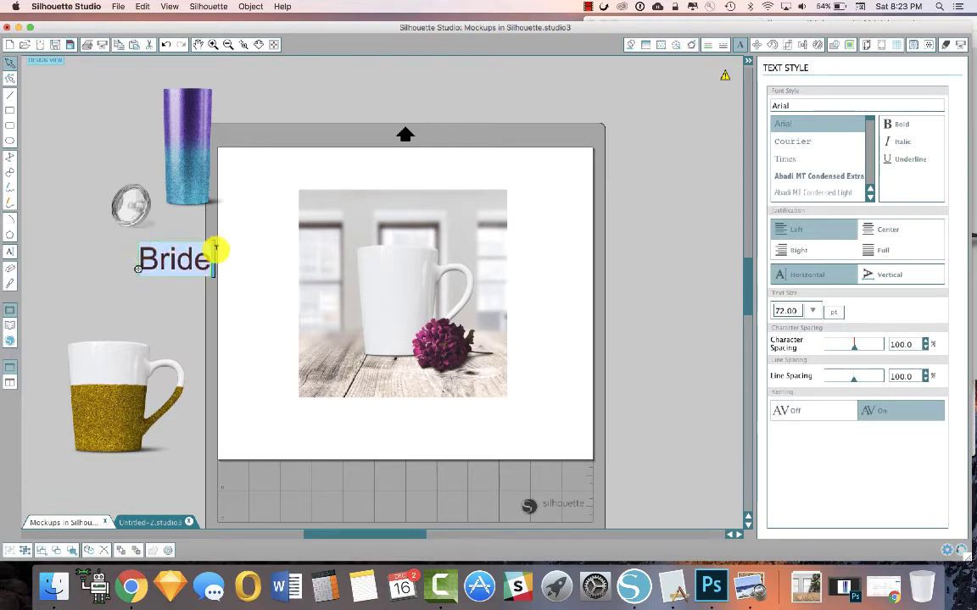
Give the Bride text no outline and fill it with the flower's purple, #742E52
{"action": "left_click", "coordinate": [709, 44]}
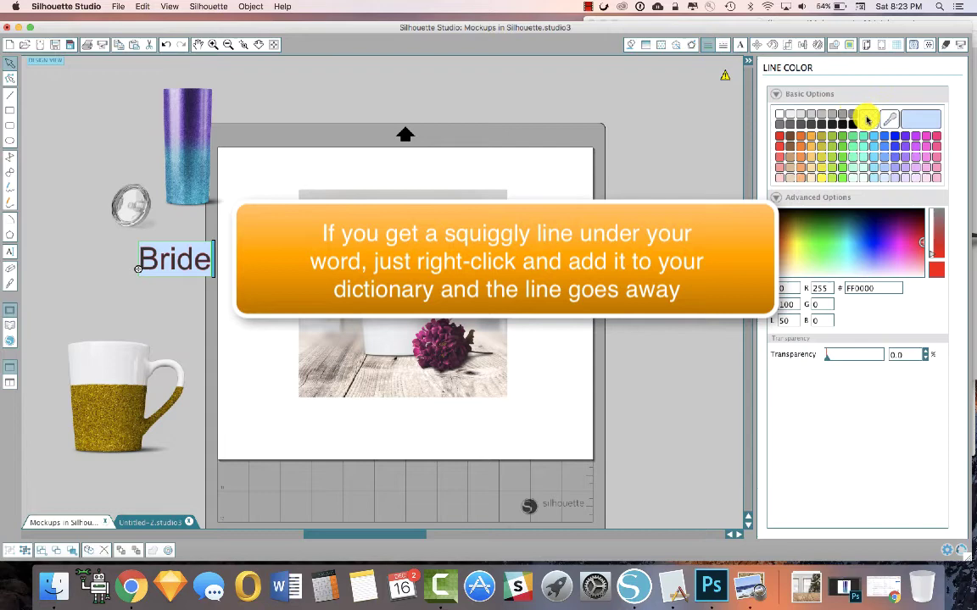
{"action": "left_click", "coordinate": [869, 117]}
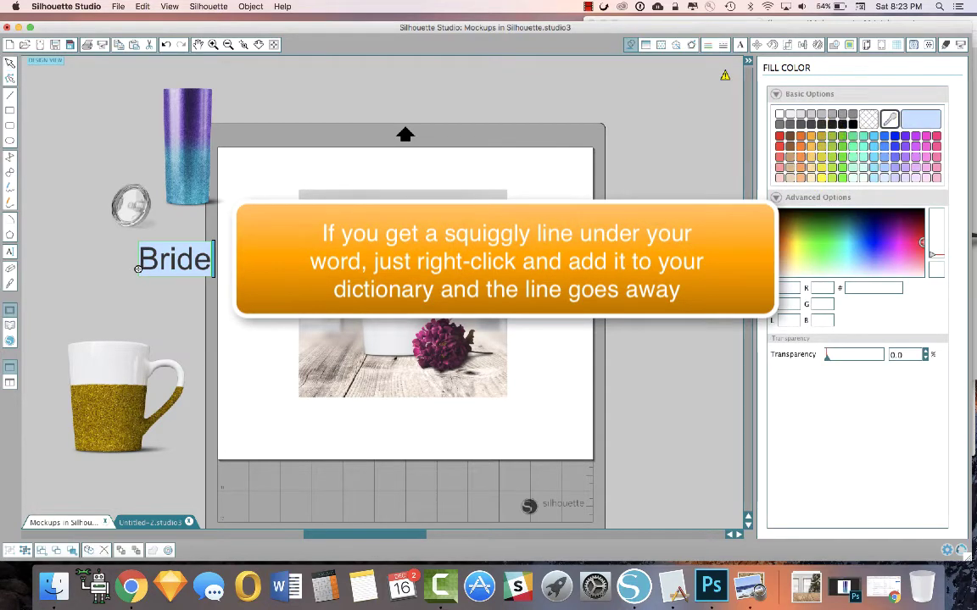
{"action": "left_click", "coordinate": [437, 327]}
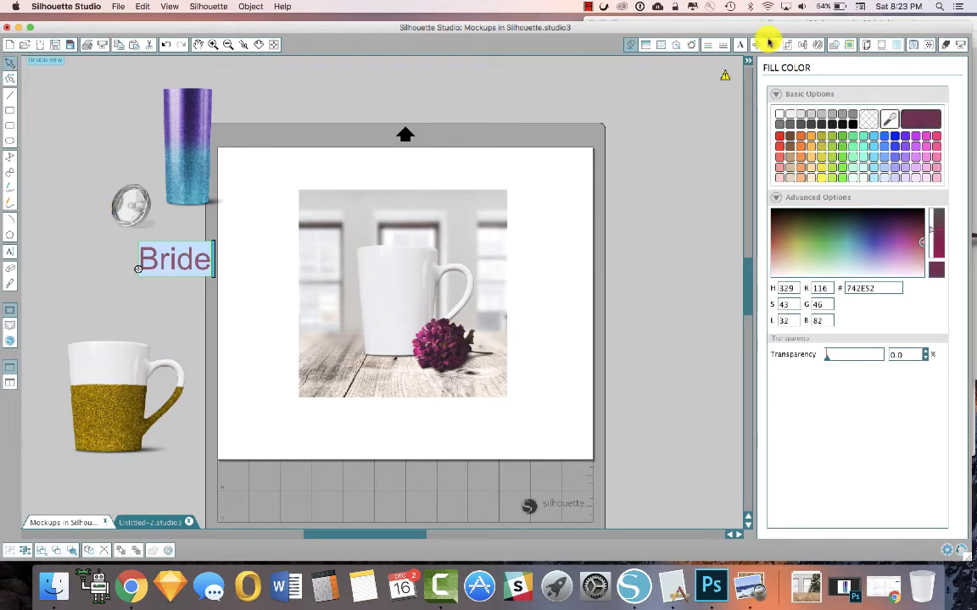
Change the Bride text's font to the Kathya script in Text Style
{"action": "left_click", "coordinate": [740, 44]}
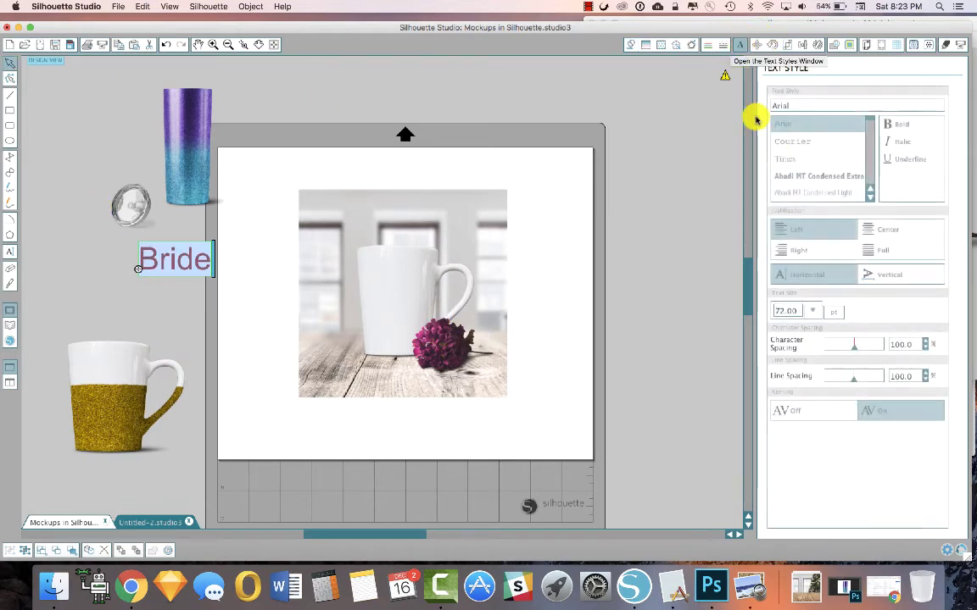
{"action": "scroll", "coordinate": [870, 127], "scroll_direction": "down", "scroll_amount": 15}
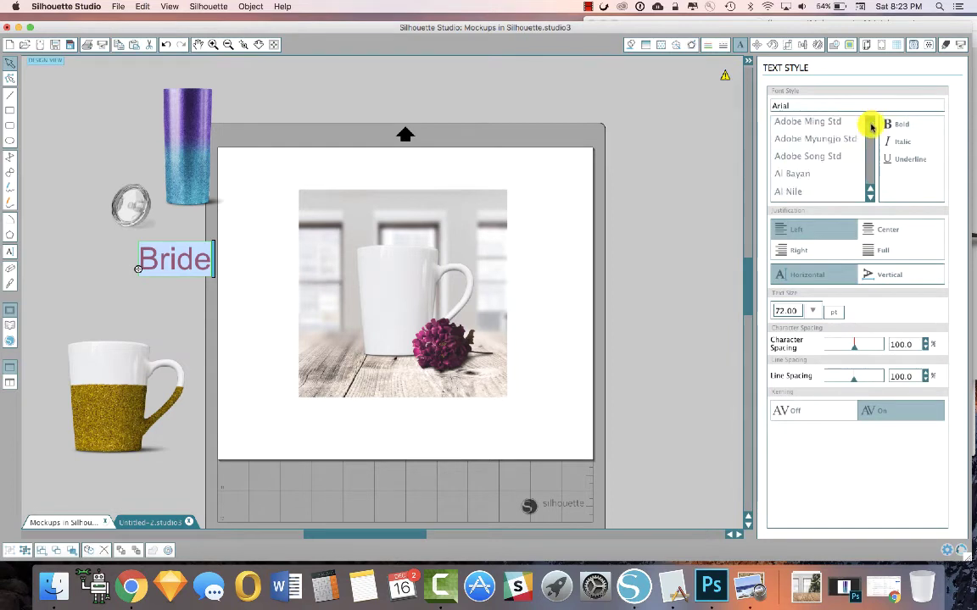
{"action": "scroll", "coordinate": [870, 140], "scroll_direction": "down", "scroll_amount": 10}
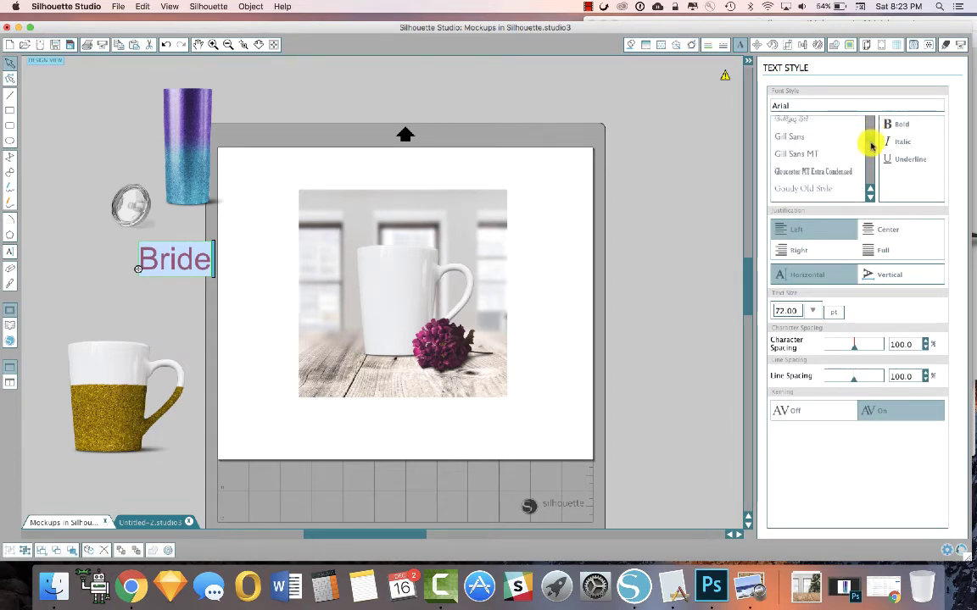
{"action": "scroll", "coordinate": [871, 146], "scroll_direction": "down", "scroll_amount": 8}
{"action": "left_click", "coordinate": [797, 163]}
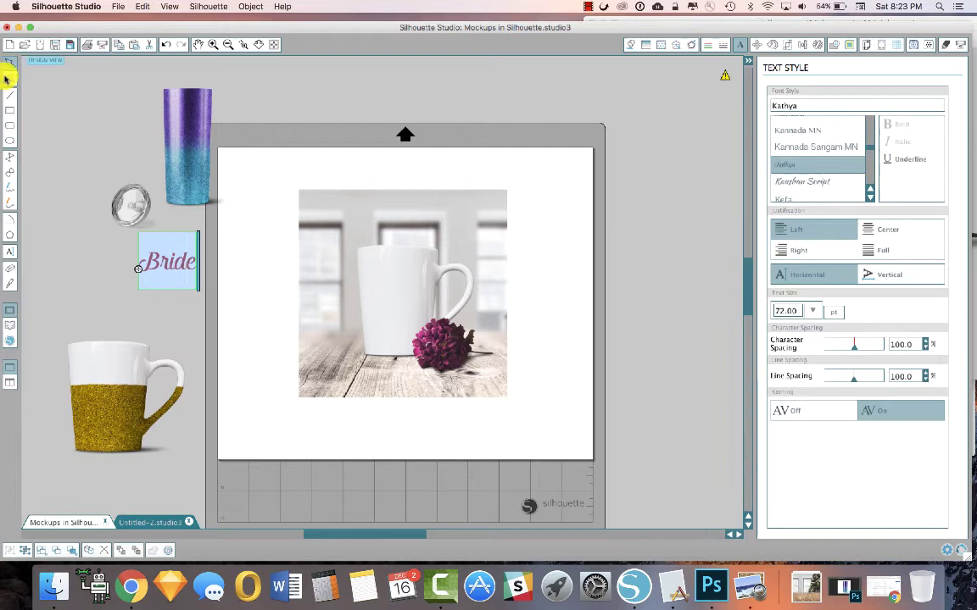
Place the Bride text across the white mug, enlarged slightly to about 78.85 pt
{"action": "left_click", "coordinate": [64, 102]}
{"action": "left_click_drag", "start_coordinate": [170, 269], "coordinate": [396, 305]}
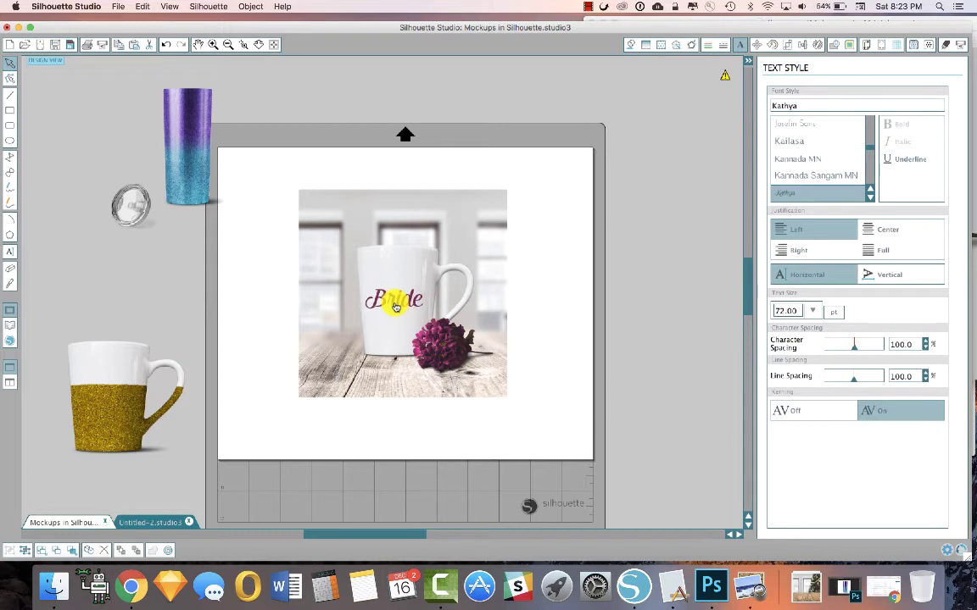
{"action": "left_click", "coordinate": [396, 303]}
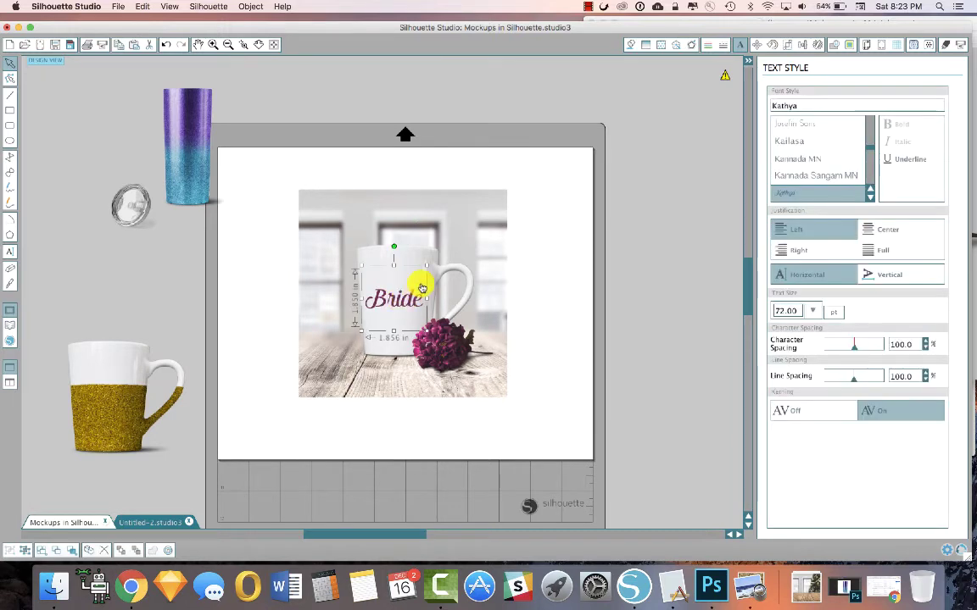
{"action": "left_click_drag", "start_coordinate": [428, 266], "coordinate": [433, 262]}
{"action": "left_click", "coordinate": [610, 271]}
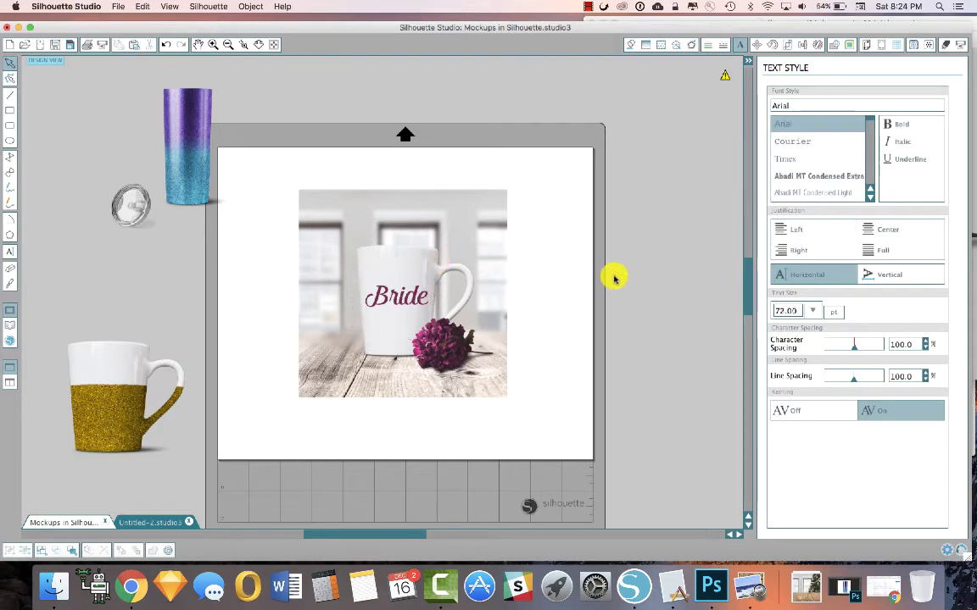
{"action": "left_click", "coordinate": [399, 296]}
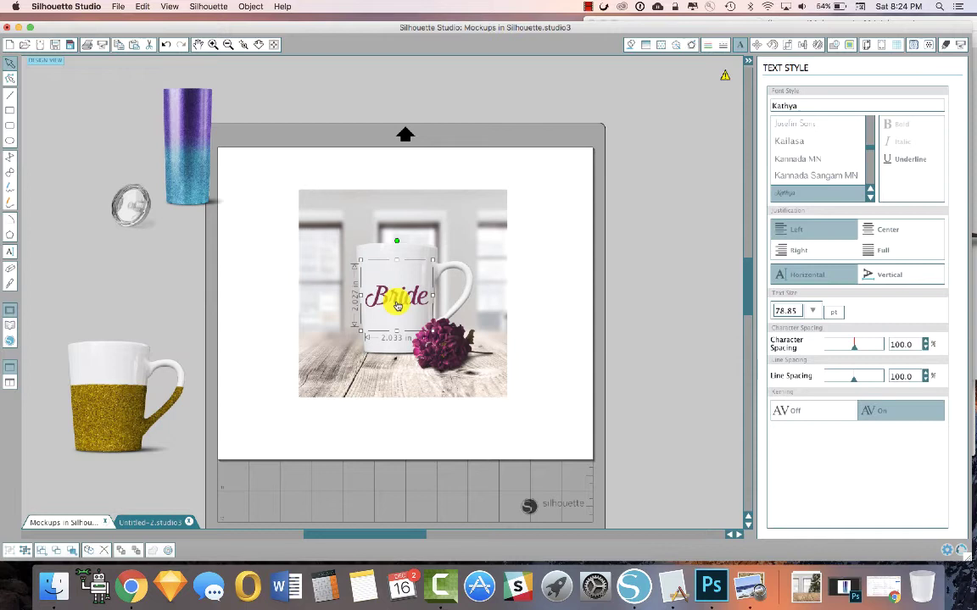
{"action": "left_click_drag", "start_coordinate": [397, 304], "coordinate": [396, 304]}
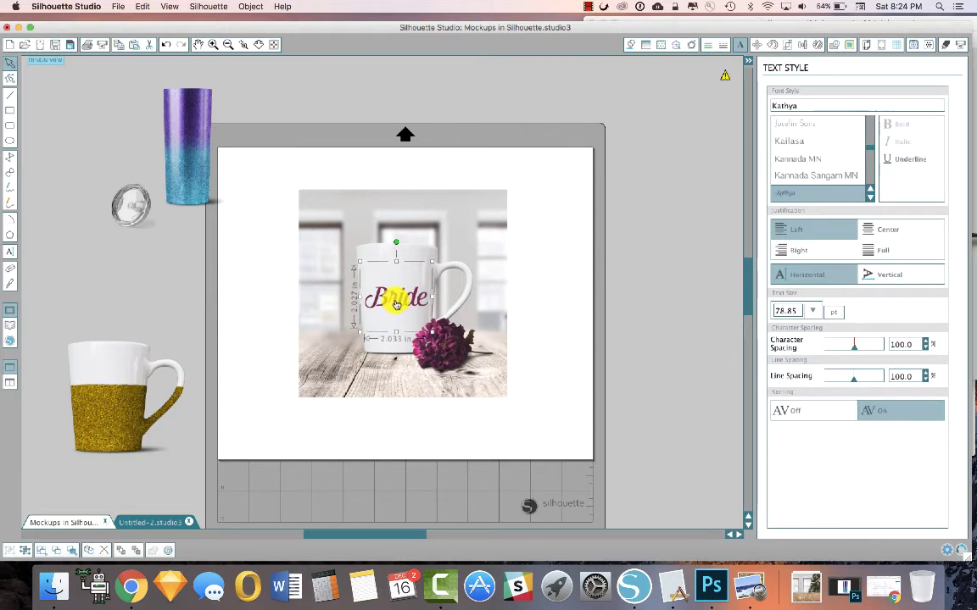
{"action": "left_click", "coordinate": [475, 96]}
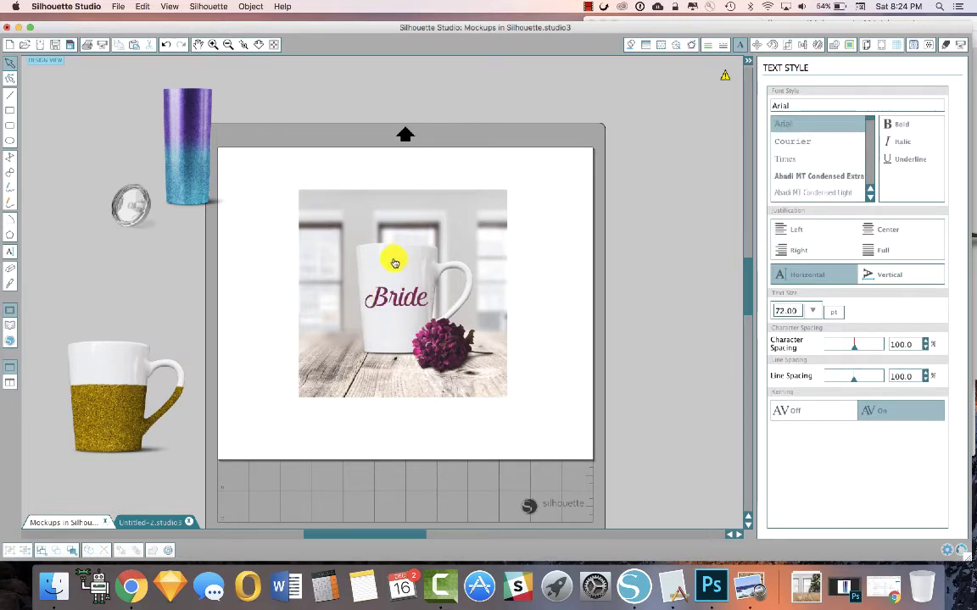
Move the flower, mug and Bride text off the photo; bring in the lid and glitter tumbler
{"action": "left_click_drag", "start_coordinate": [479, 340], "coordinate": [691, 199]}
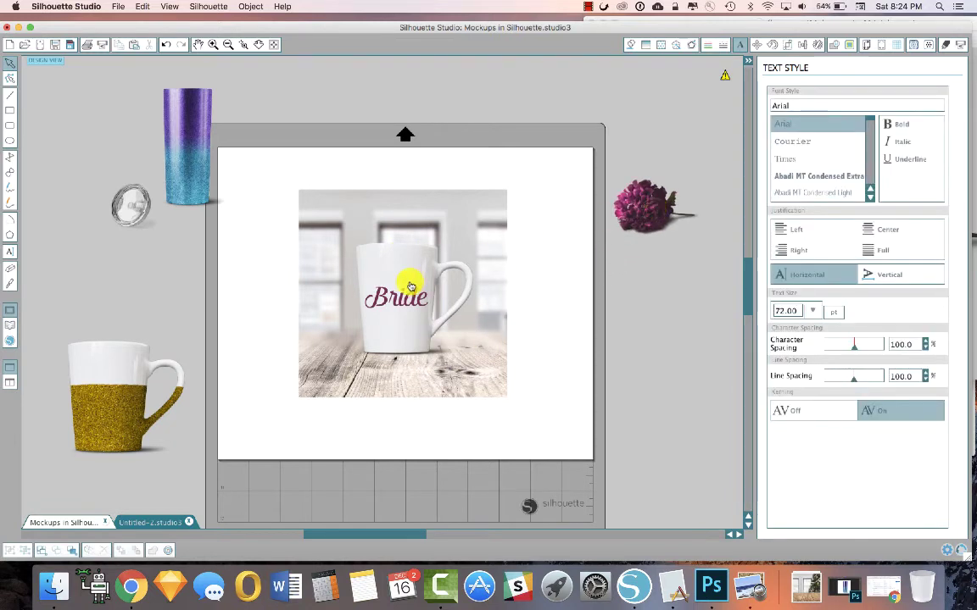
{"action": "left_click_drag", "start_coordinate": [428, 262], "coordinate": [669, 277]}
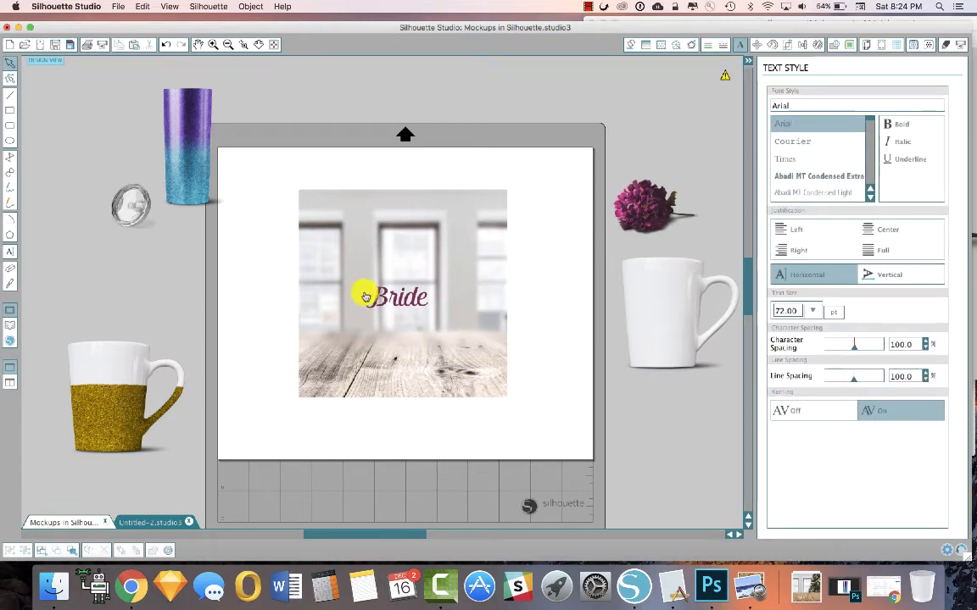
{"action": "left_click_drag", "start_coordinate": [364, 296], "coordinate": [134, 280]}
{"action": "left_click_drag", "start_coordinate": [131, 204], "coordinate": [323, 329]}
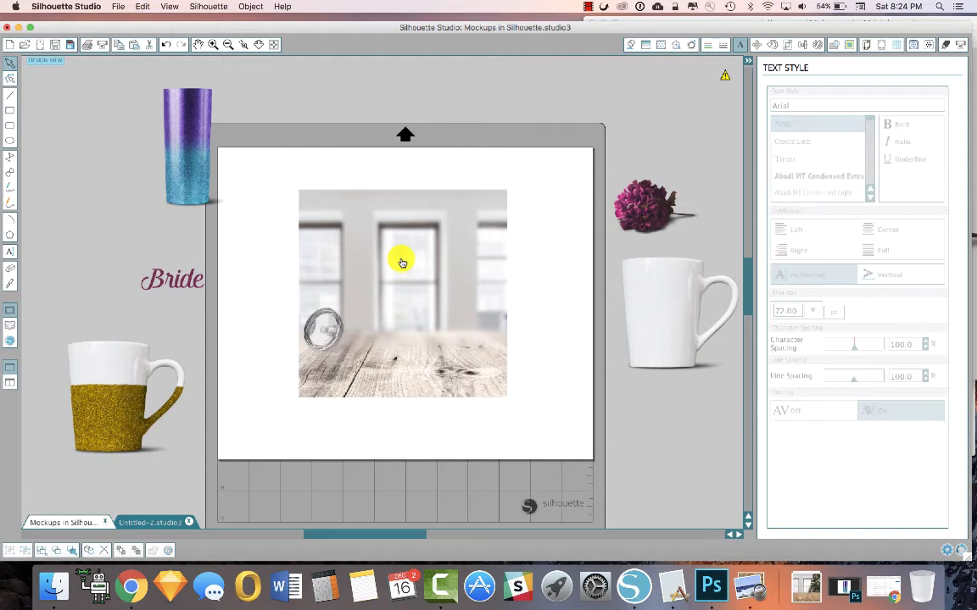
{"action": "key", "text": "Right"}
{"action": "key", "text": "Right"}
{"action": "key", "text": "Down"}
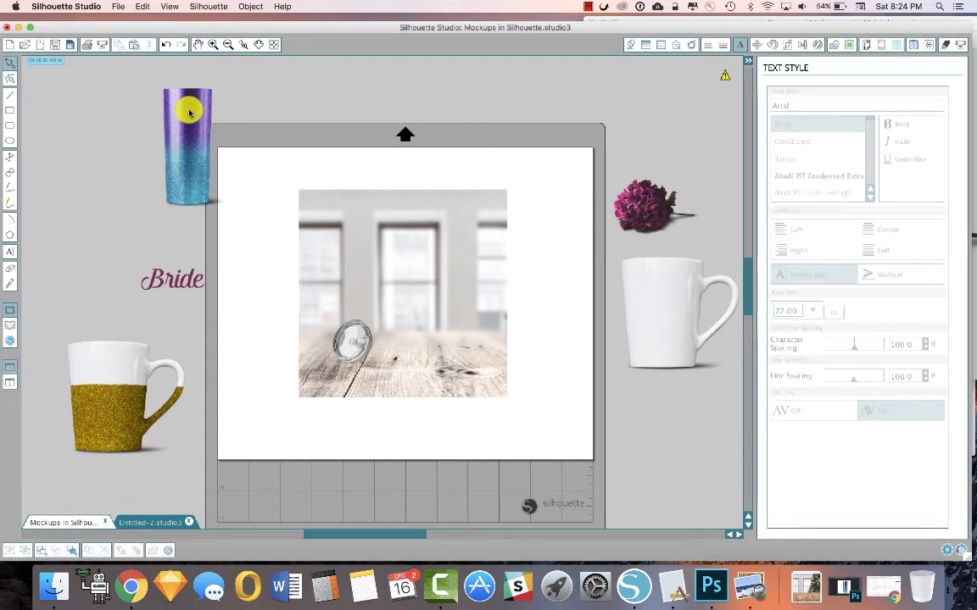
{"action": "left_click_drag", "start_coordinate": [189, 112], "coordinate": [377, 288]}
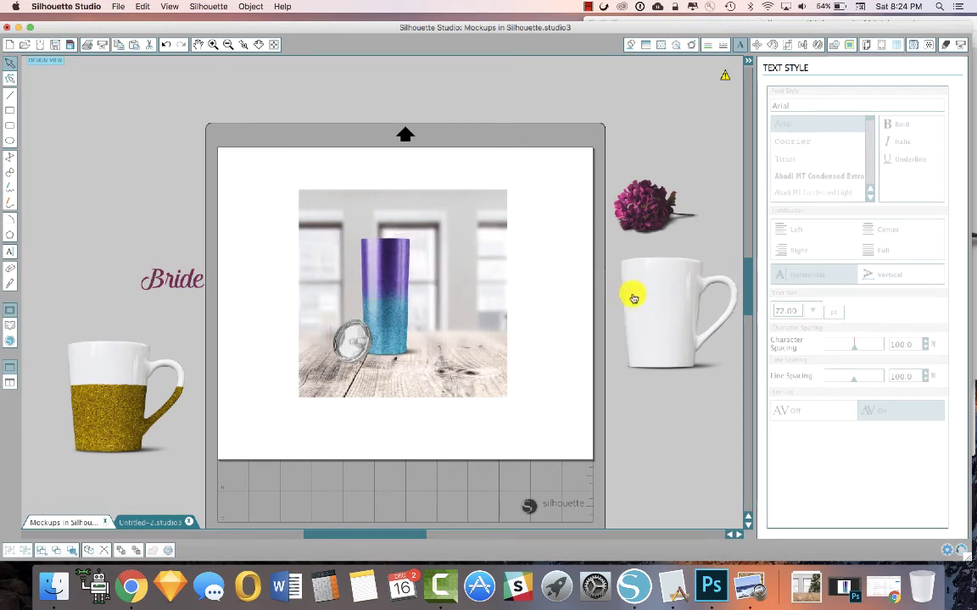
Try the white mug beside the tumbler, then move it off the page to the right
{"action": "left_click_drag", "start_coordinate": [633, 298], "coordinate": [445, 283]}
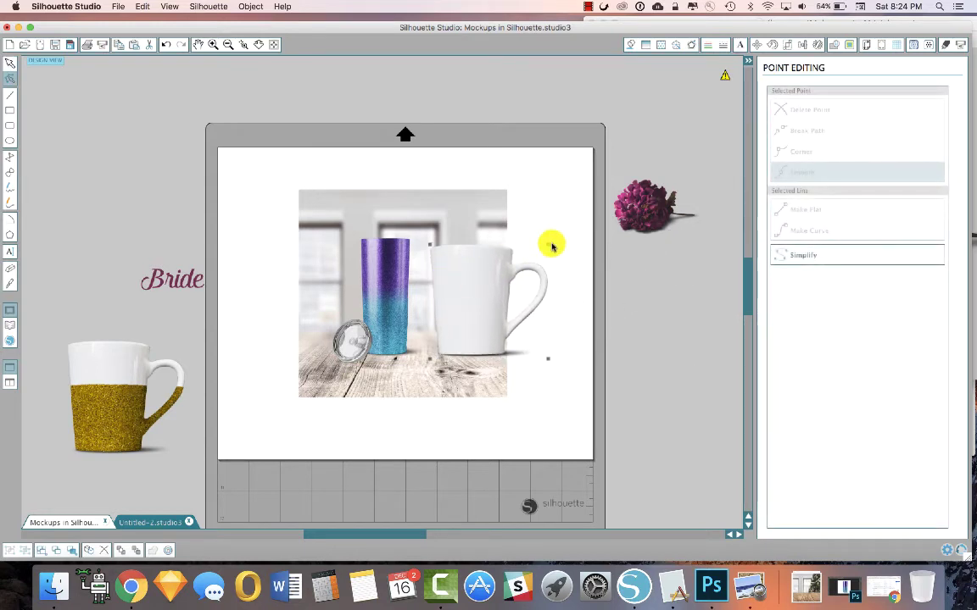
{"action": "left_click_drag", "start_coordinate": [550, 247], "coordinate": [503, 286]}
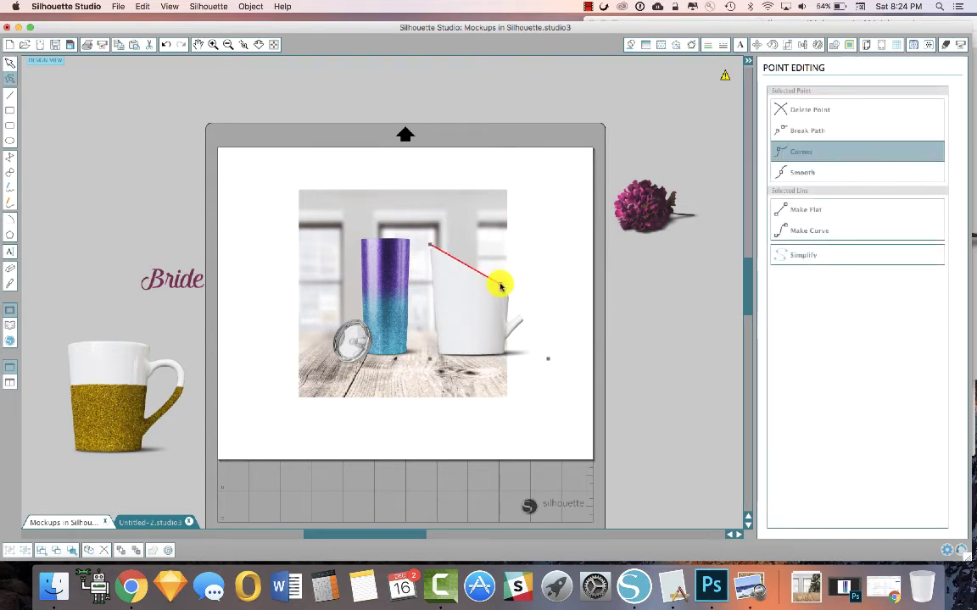
{"action": "key", "text": "super+z"}
{"action": "left_click", "coordinate": [479, 278]}
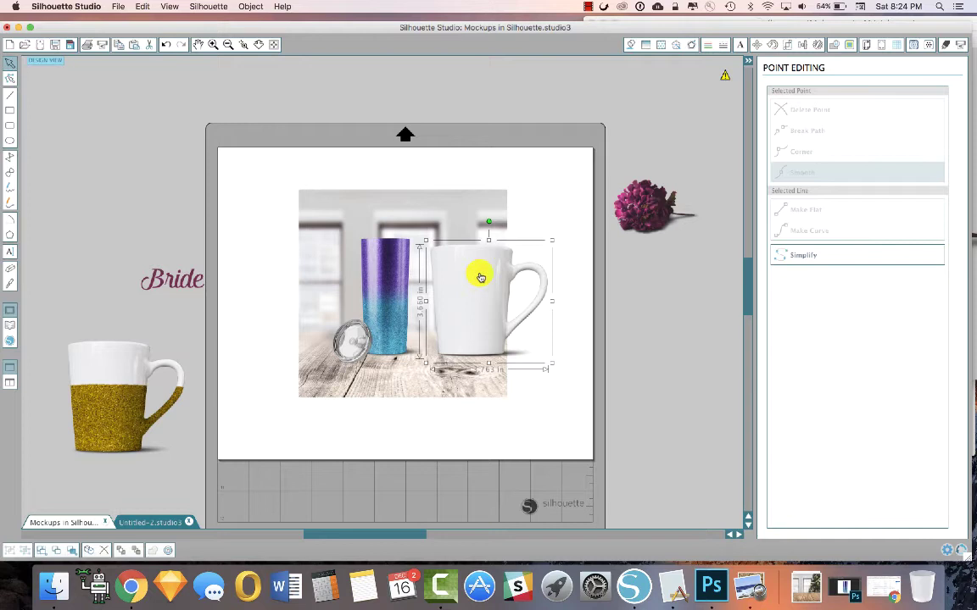
{"action": "left_click_drag", "start_coordinate": [551, 241], "coordinate": [502, 273]}
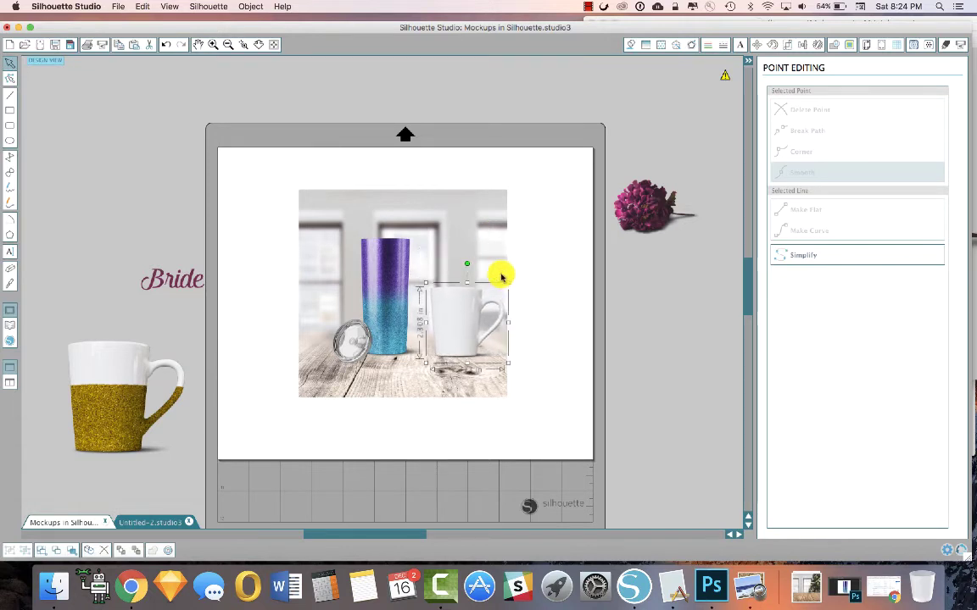
{"action": "left_click_drag", "start_coordinate": [458, 309], "coordinate": [429, 298]}
{"action": "left_click", "coordinate": [532, 293]}
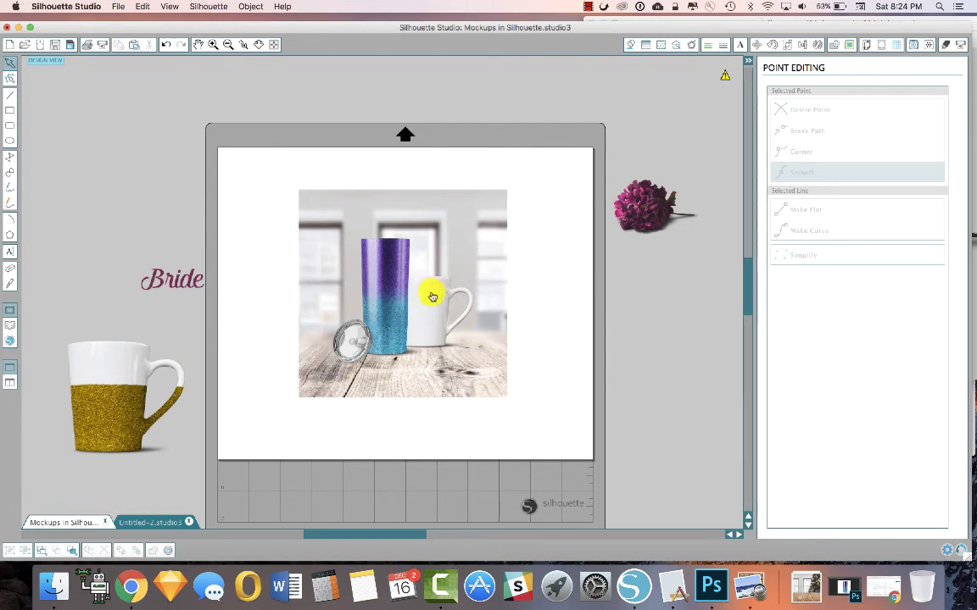
{"action": "key", "text": "super+z"}
{"action": "key", "text": "super+z"}
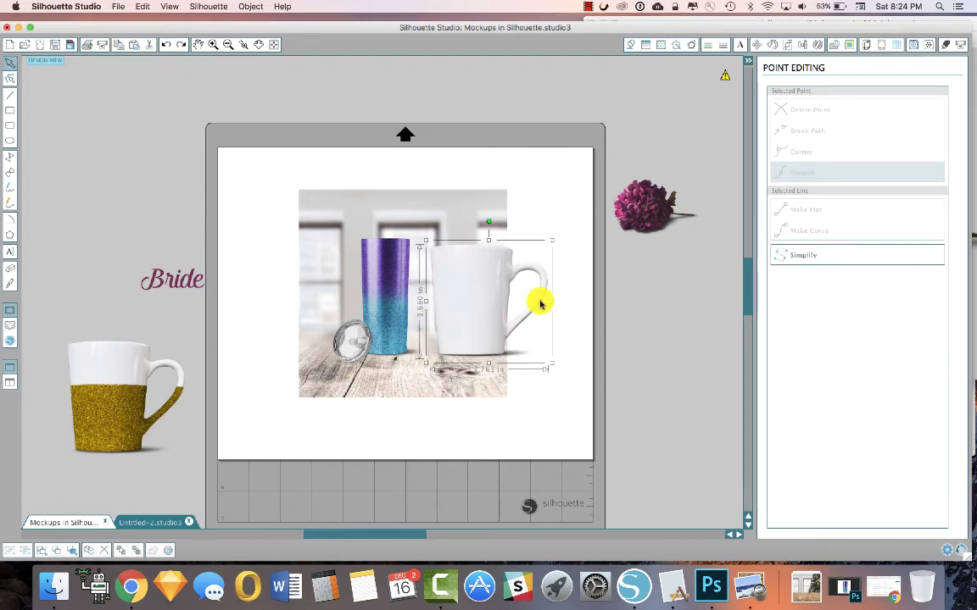
{"action": "left_click_drag", "start_coordinate": [485, 302], "coordinate": [654, 310]}
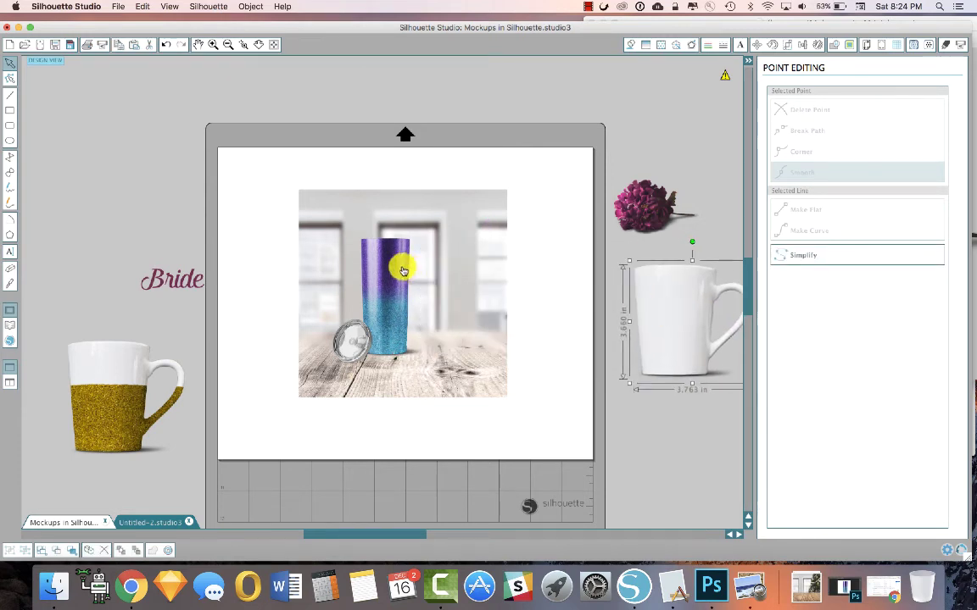
{"action": "left_click", "coordinate": [432, 272]}
Adjust the tumbler slightly left and place the lid at its front left
{"action": "left_click_drag", "start_coordinate": [433, 272], "coordinate": [408, 248]}
{"action": "left_click", "coordinate": [388, 241]}
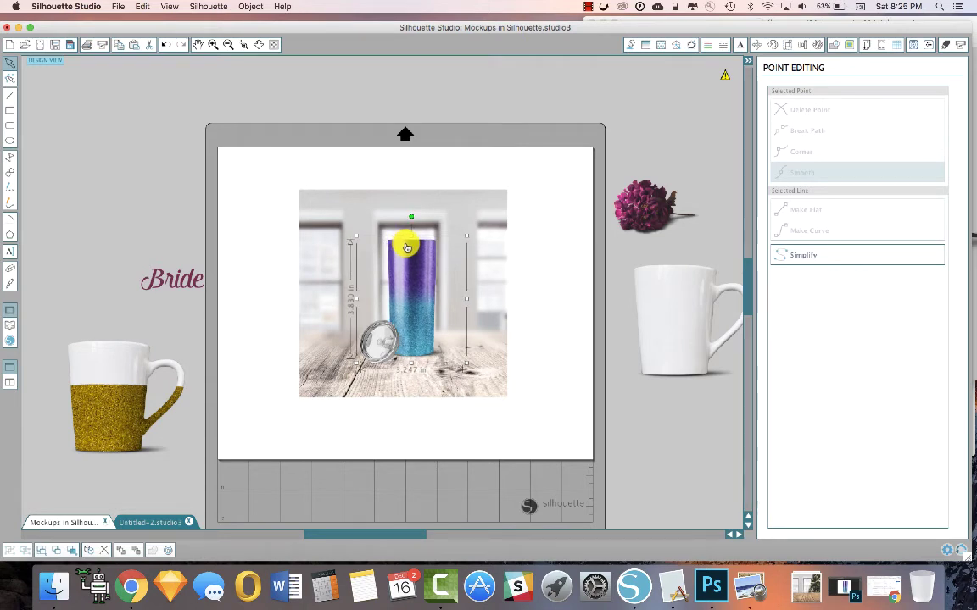
{"action": "left_click", "coordinate": [247, 161]}
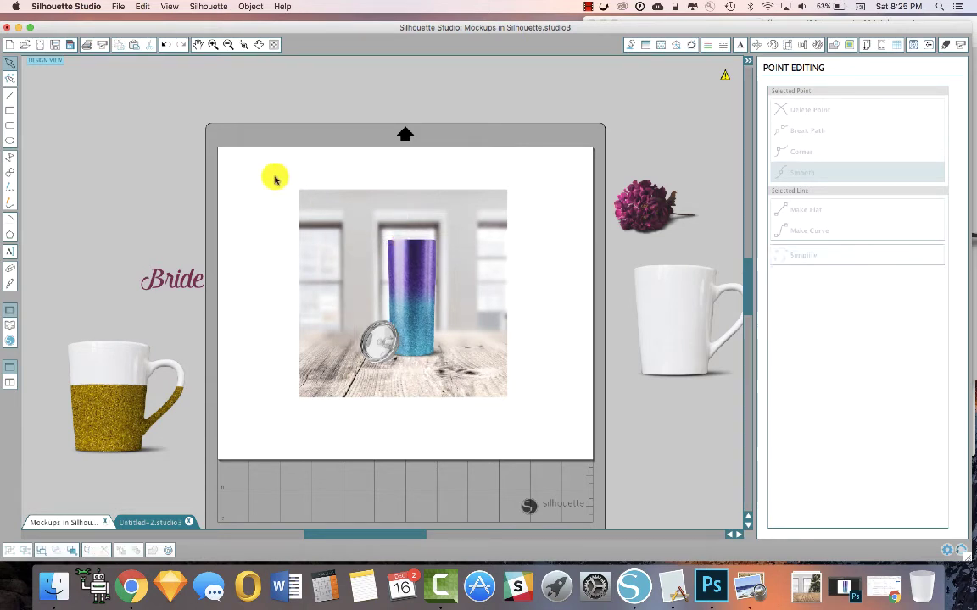
{"action": "left_click_drag", "start_coordinate": [429, 251], "coordinate": [417, 250]}
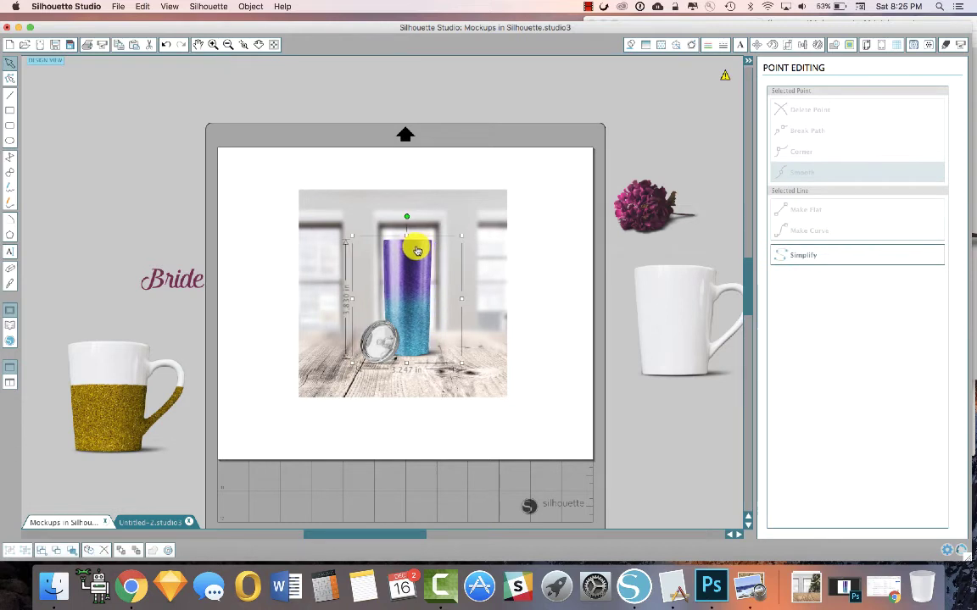
{"action": "left_click", "coordinate": [617, 374]}
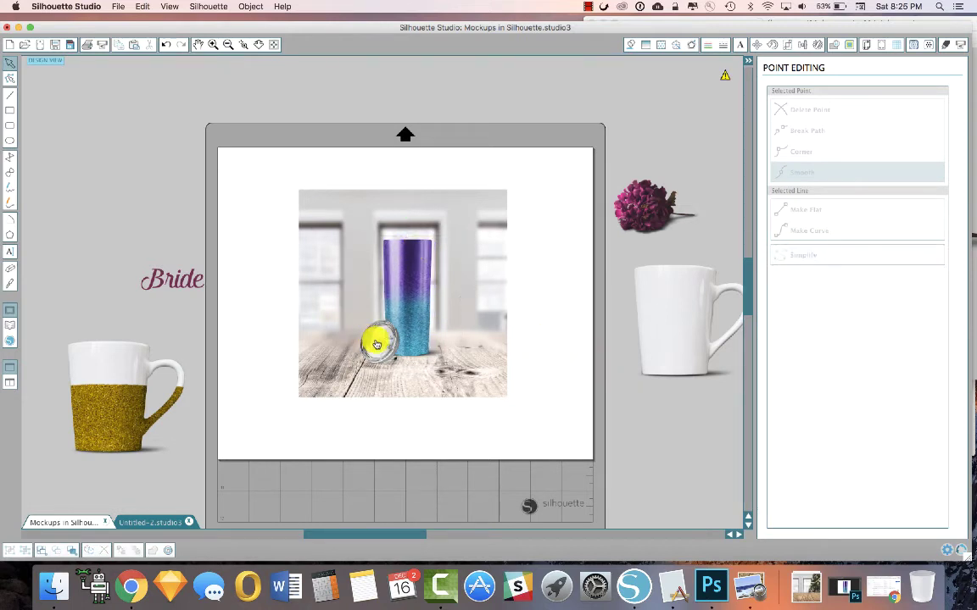
{"action": "left_click_drag", "start_coordinate": [382, 347], "coordinate": [268, 370]}
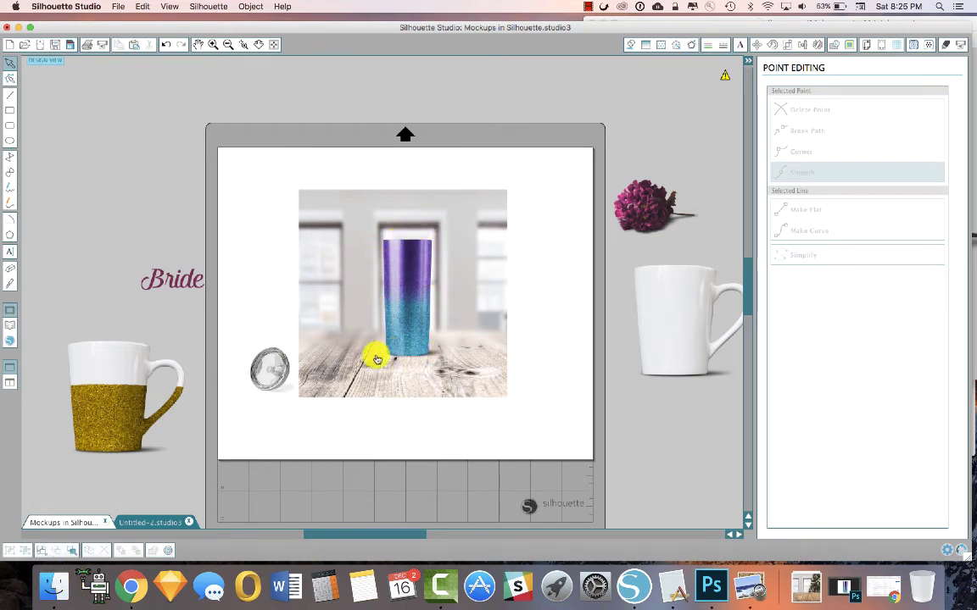
Drag tumbler-shape-black.png from the tutorial folder onto the Silhouette Studio canvas
{"action": "left_click", "coordinate": [53, 585]}
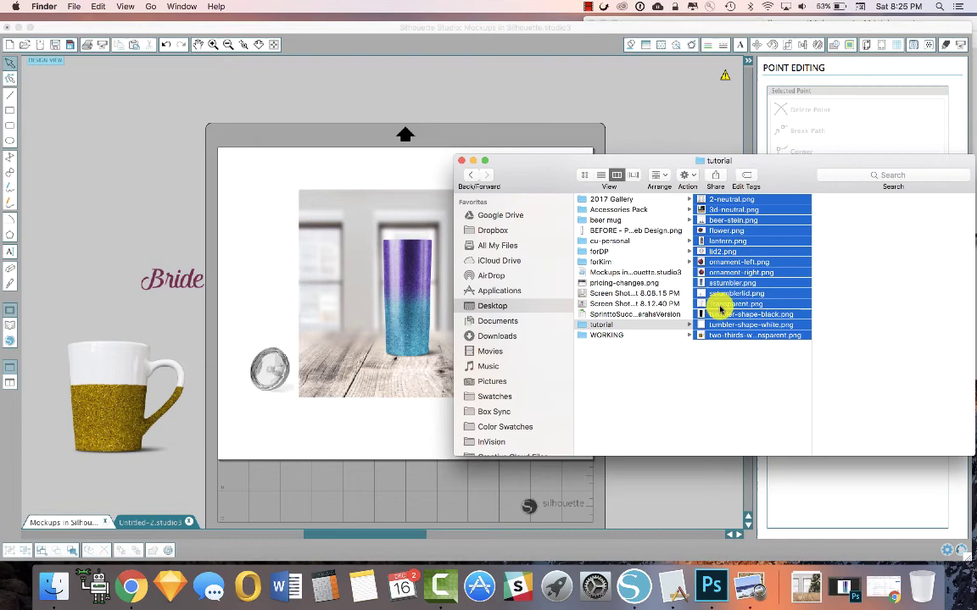
{"action": "left_click", "coordinate": [730, 366]}
{"action": "left_click", "coordinate": [705, 315]}
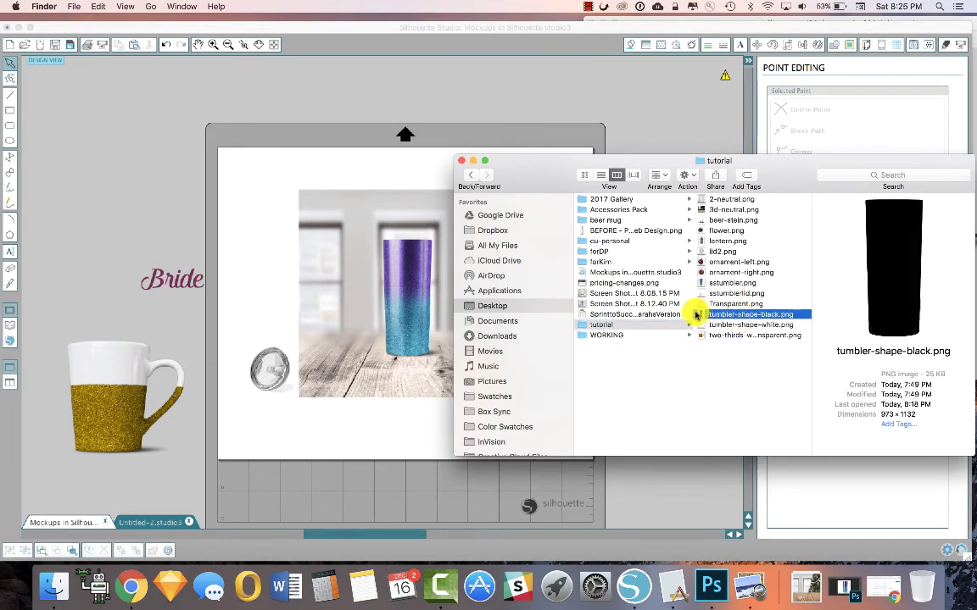
{"action": "left_click_drag", "start_coordinate": [695, 315], "coordinate": [413, 311]}
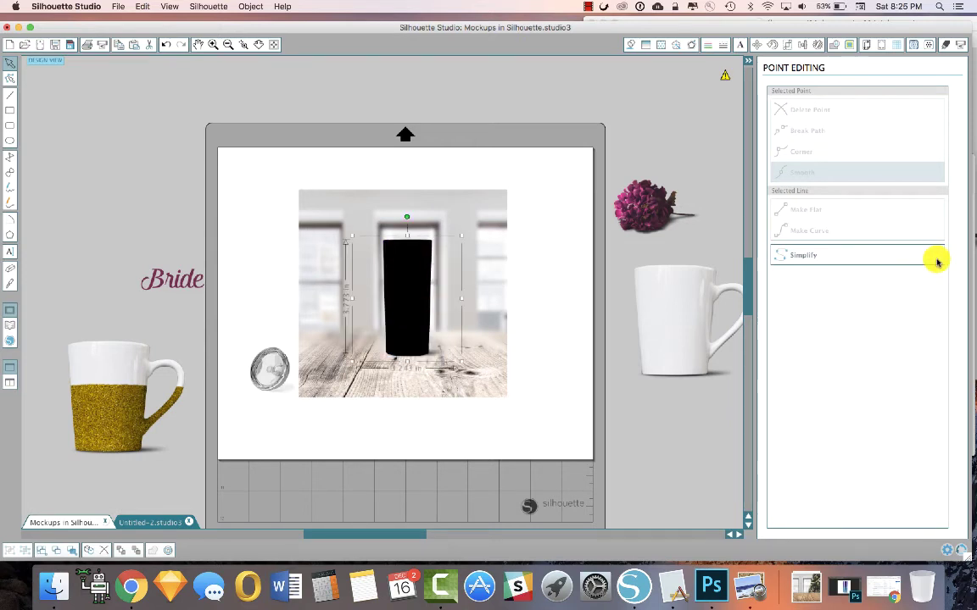
Set the black tumbler shape to about 86% transparency and move it off-page to the upper left
{"action": "left_click", "coordinate": [631, 45]}
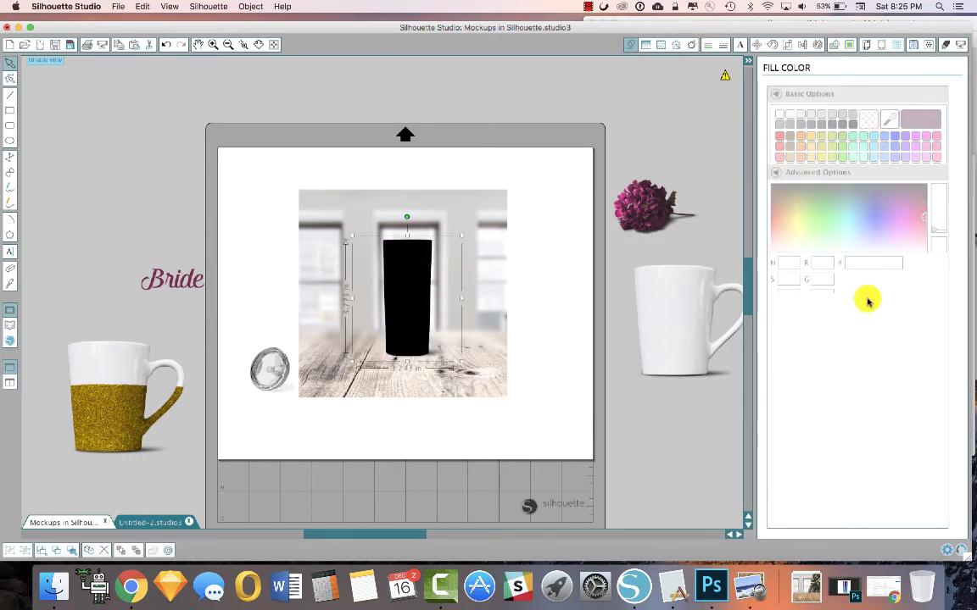
{"action": "left_click_drag", "start_coordinate": [828, 360], "coordinate": [890, 361]}
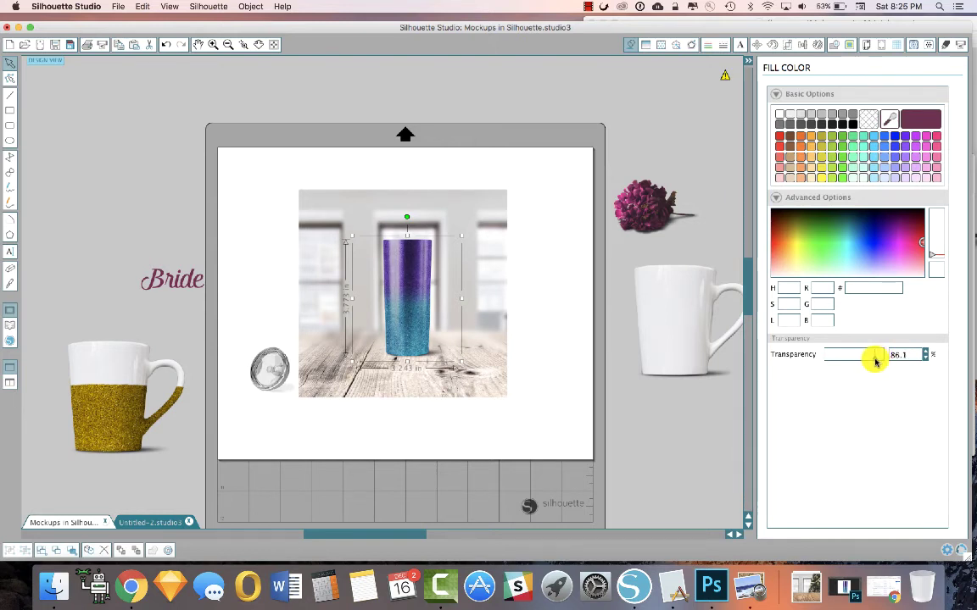
{"action": "left_click", "coordinate": [654, 413]}
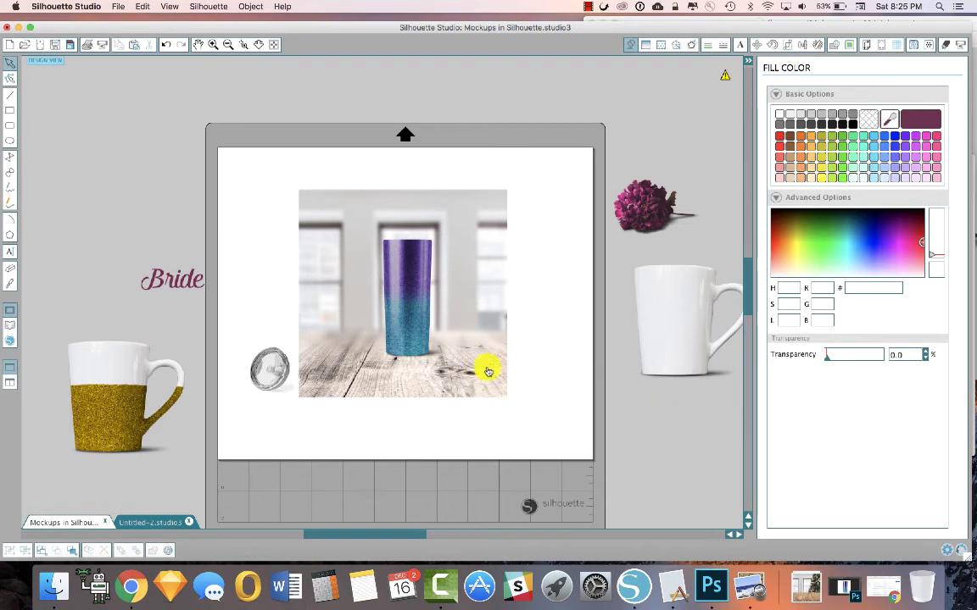
{"action": "left_click_drag", "start_coordinate": [405, 270], "coordinate": [128, 126]}
{"action": "left_click", "coordinate": [272, 368]}
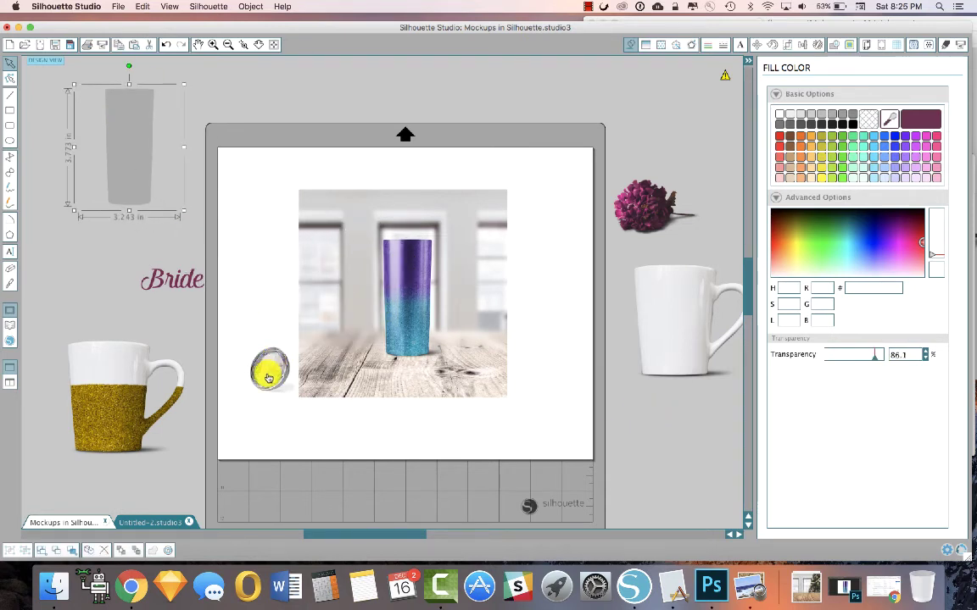
Place the lid on the table by the tumbler and make it slightly see-through
{"action": "left_click_drag", "start_coordinate": [267, 376], "coordinate": [376, 348]}
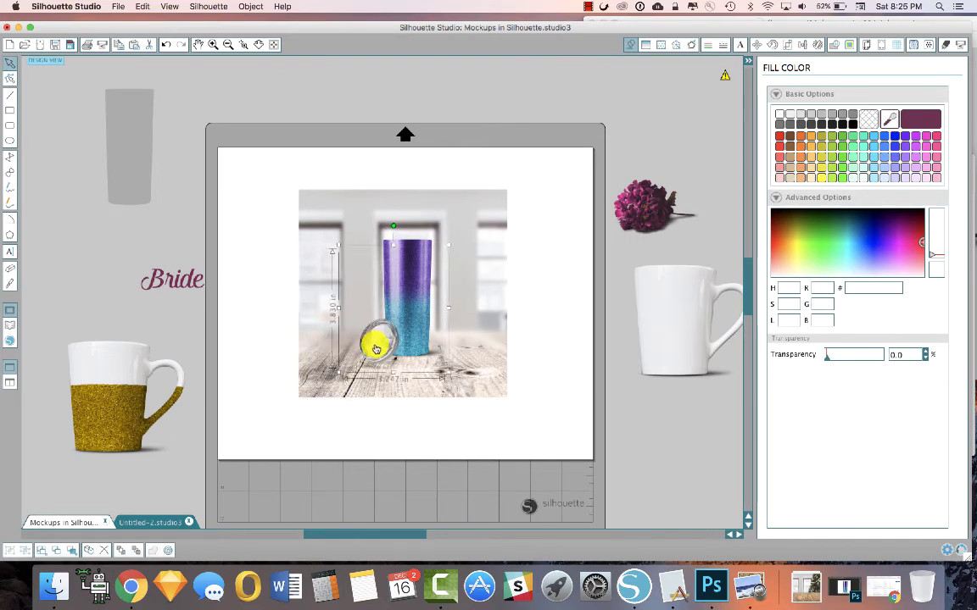
{"action": "left_click", "coordinate": [792, 314]}
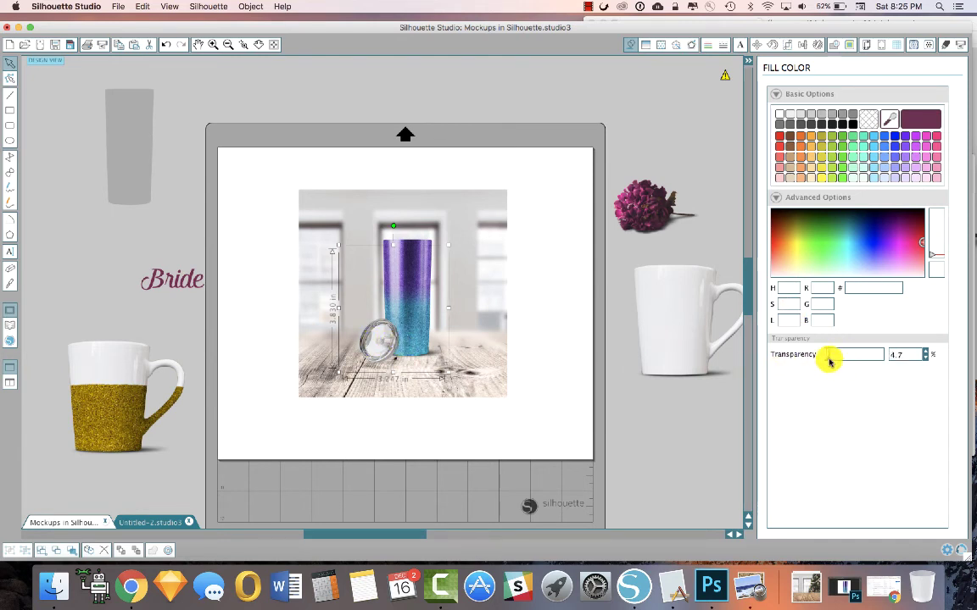
{"action": "left_click_drag", "start_coordinate": [839, 361], "coordinate": [814, 360]}
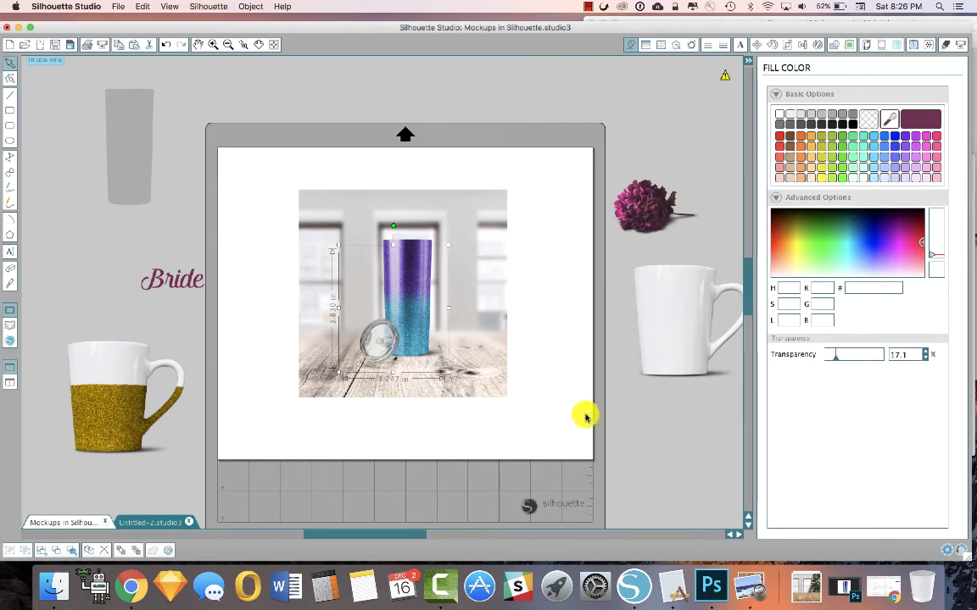
{"action": "mouse_move", "coordinate": [377, 339]}
{"action": "left_mouse_down"}
{"action": "mouse_move", "coordinate": [349, 343]}
{"action": "mouse_move", "coordinate": [379, 339]}
{"action": "left_mouse_up"}
Move the flower to the tumbler's right base and scale it down
{"action": "left_click_drag", "start_coordinate": [643, 209], "coordinate": [454, 337]}
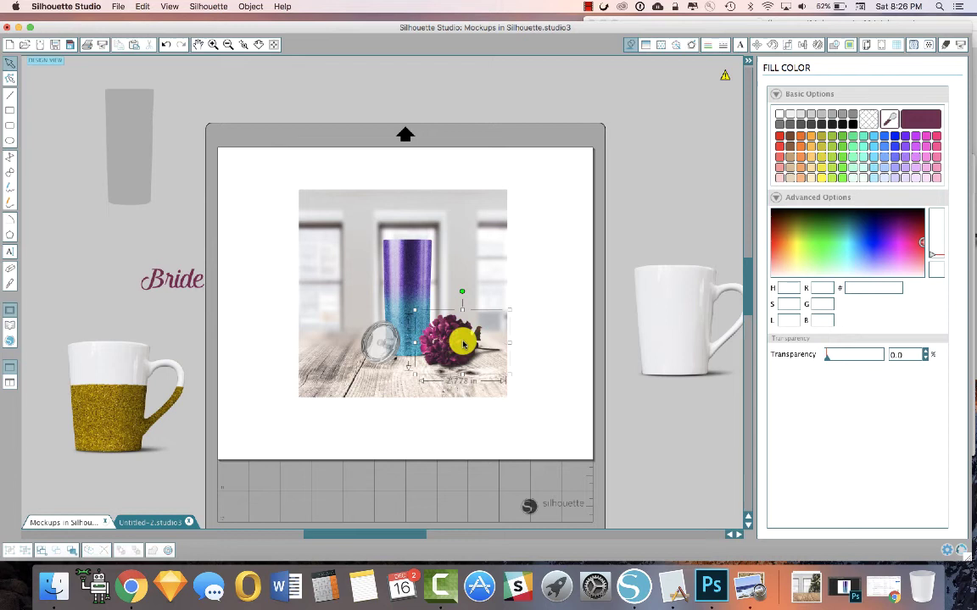
{"action": "left_click", "coordinate": [510, 376]}
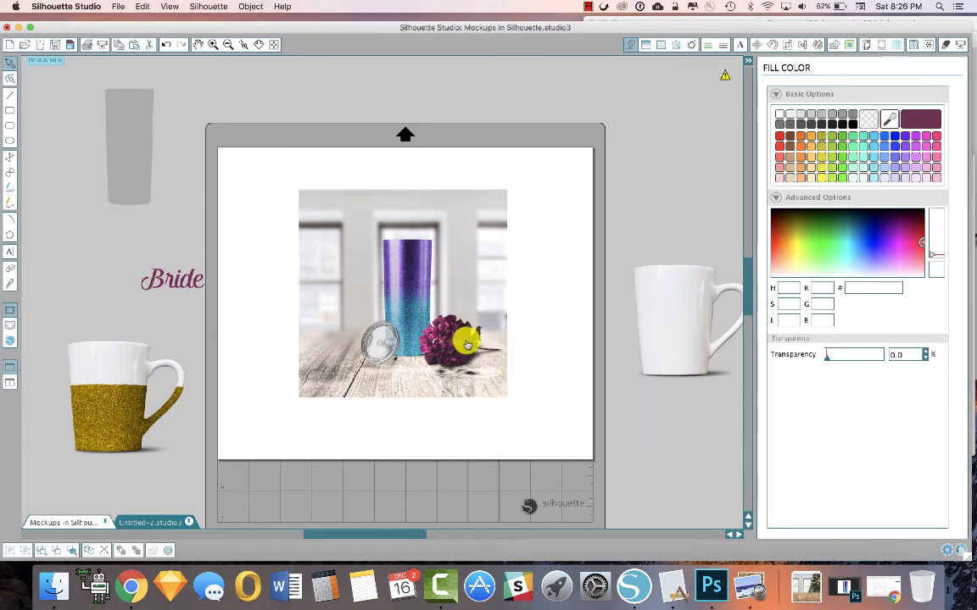
{"action": "left_click", "coordinate": [499, 375]}
{"action": "left_click_drag", "start_coordinate": [508, 375], "coordinate": [453, 341]}
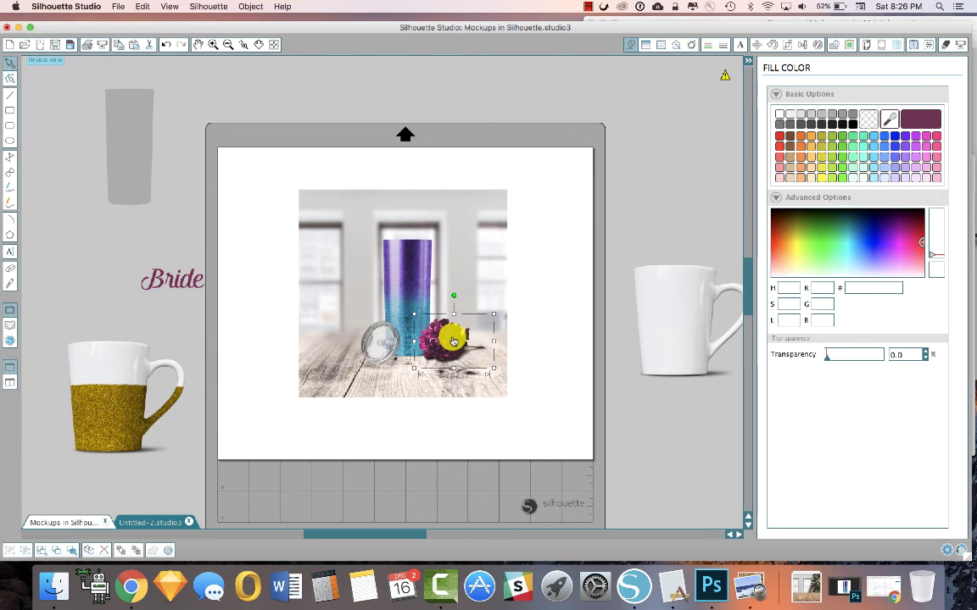
Make the Bride text white, fit it across the tumbler, and set the lid at its base
{"action": "left_click", "coordinate": [541, 355]}
{"action": "left_click", "coordinate": [161, 280]}
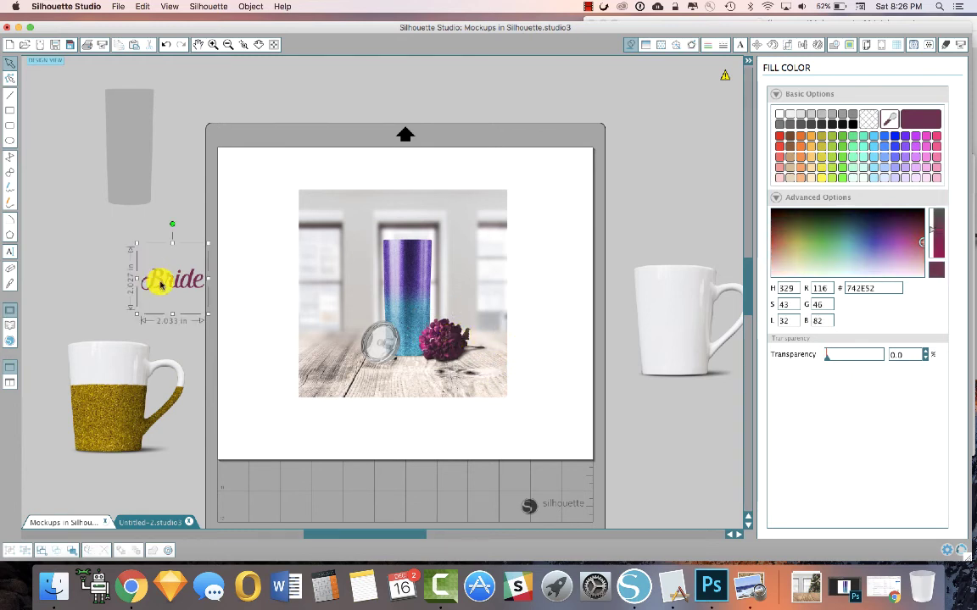
{"action": "left_click_drag", "start_coordinate": [161, 281], "coordinate": [386, 280]}
{"action": "left_click", "coordinate": [779, 114]}
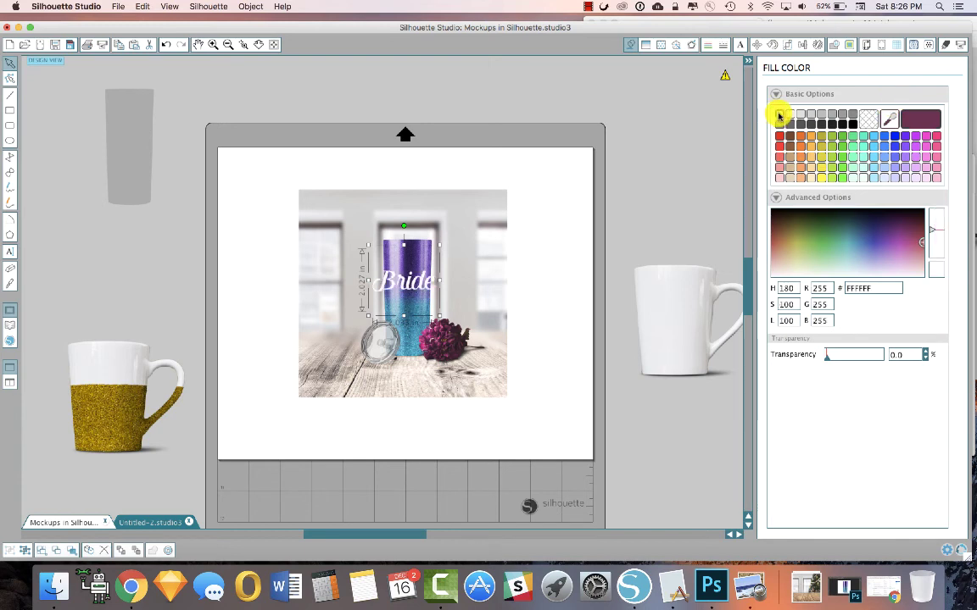
{"action": "left_click_drag", "start_coordinate": [367, 245], "coordinate": [385, 263]}
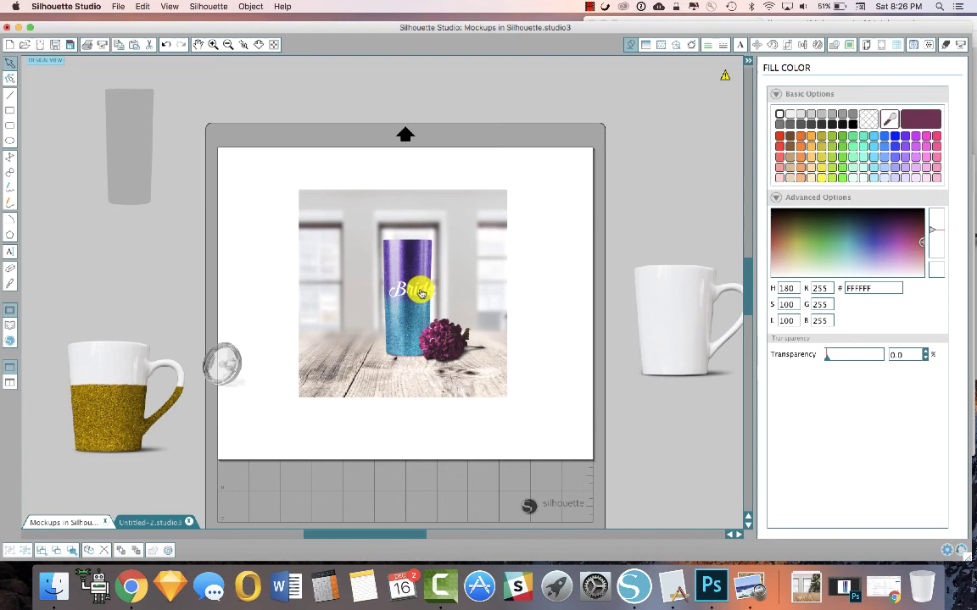
{"action": "left_click_drag", "start_coordinate": [421, 293], "coordinate": [415, 298]}
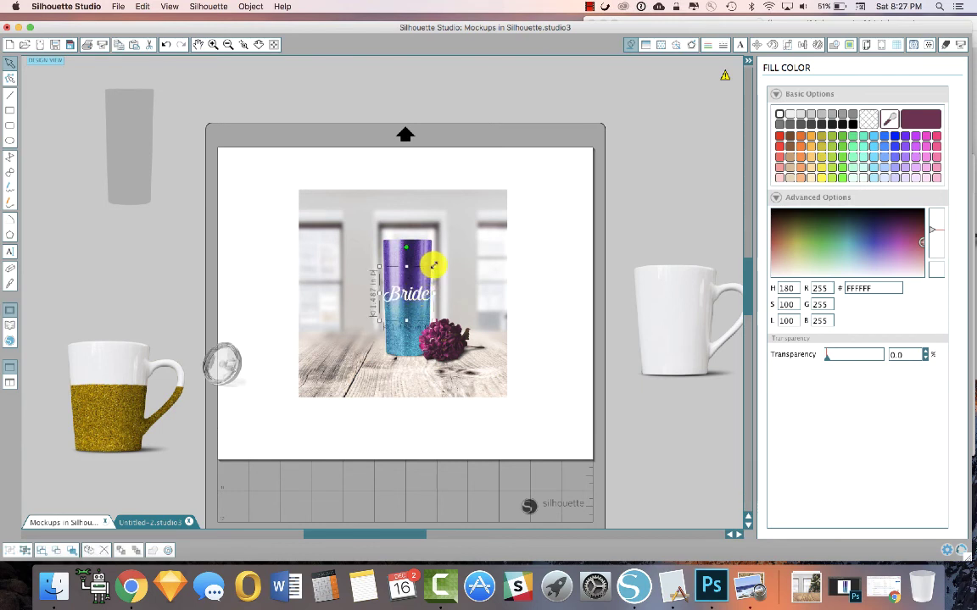
{"action": "left_click_drag", "start_coordinate": [434, 266], "coordinate": [413, 298]}
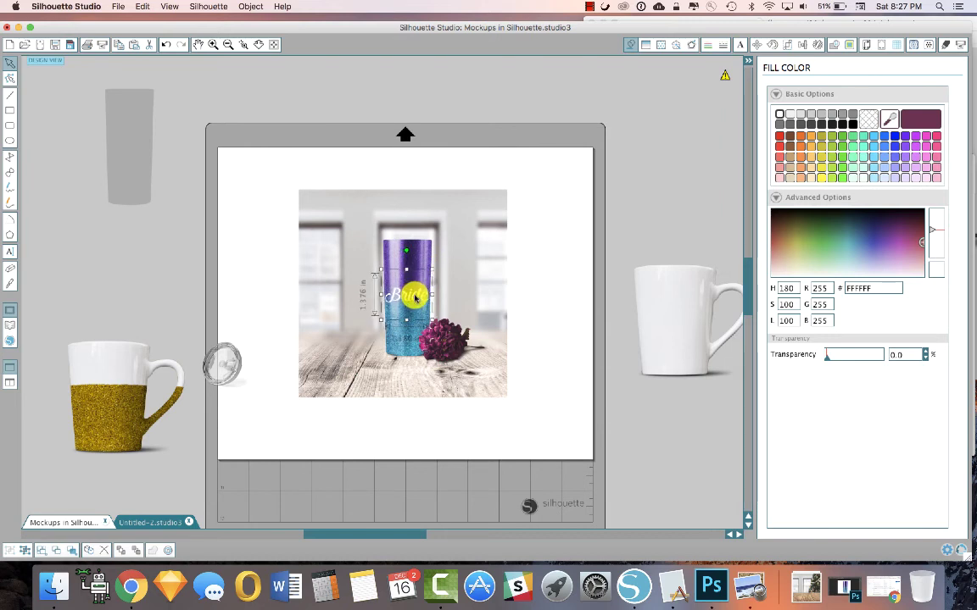
{"action": "left_click", "coordinate": [255, 264]}
{"action": "left_click_drag", "start_coordinate": [230, 357], "coordinate": [386, 334]}
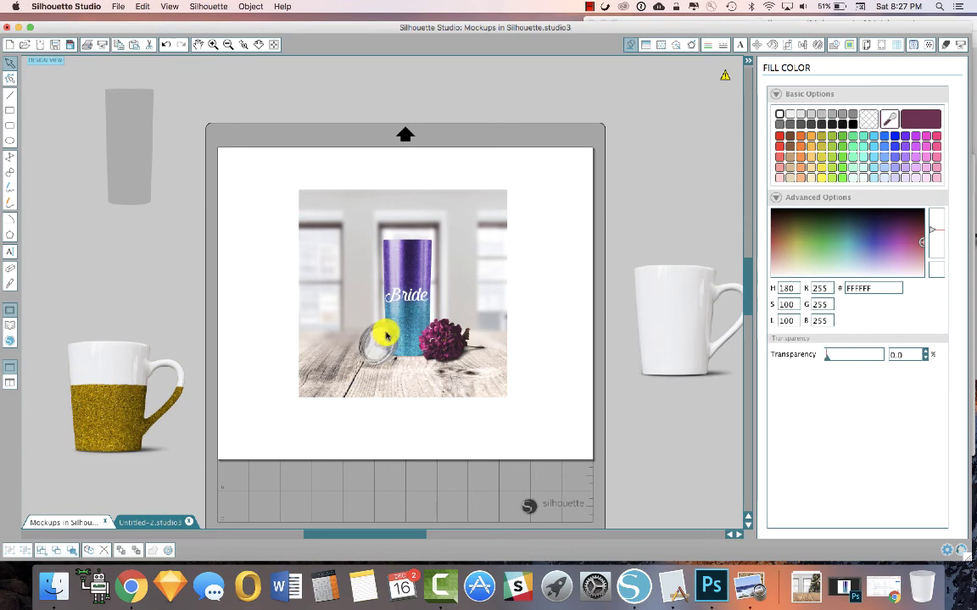
Zoom in twice on the mockup and screenshot its area with Cmd+Shift+4
{"action": "left_click", "coordinate": [211, 44]}
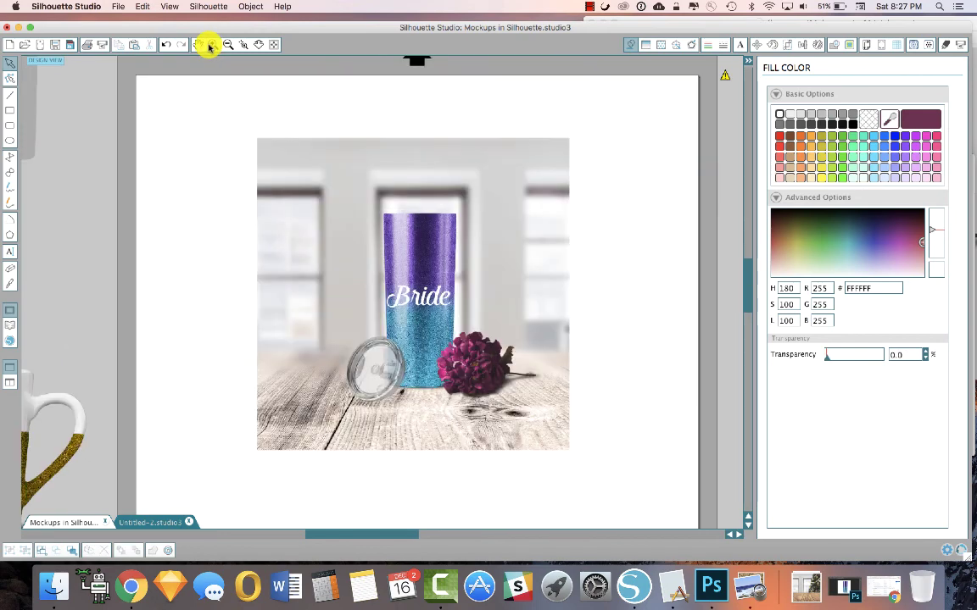
{"action": "left_click", "coordinate": [211, 44]}
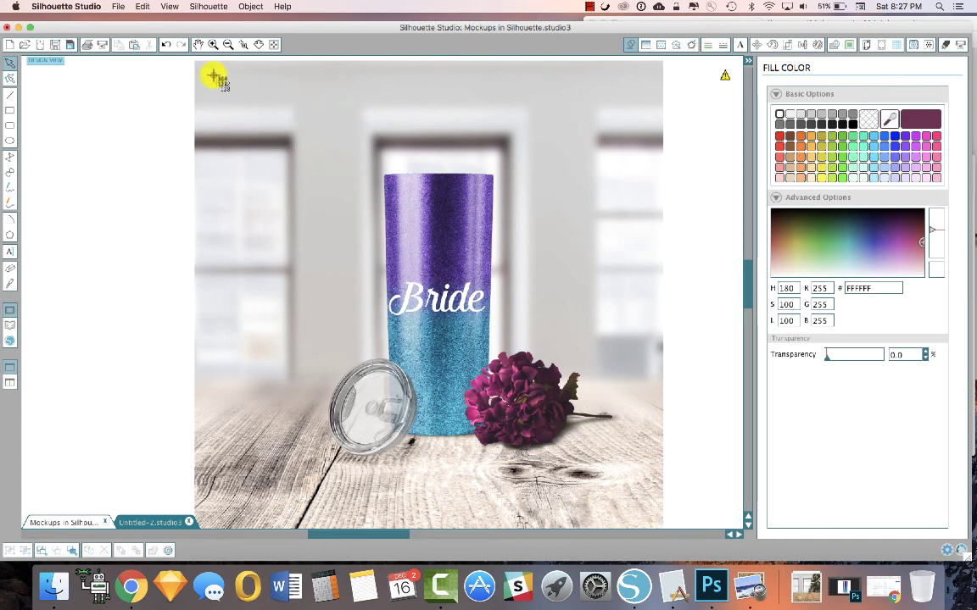
{"action": "mouse_move", "coordinate": [197, 64]}
{"action": "left_mouse_down"}
{"action": "mouse_move", "coordinate": [451, 348]}
{"action": "mouse_move", "coordinate": [689, 523]}
{"action": "mouse_move", "coordinate": [661, 526]}
{"action": "left_mouse_up"}
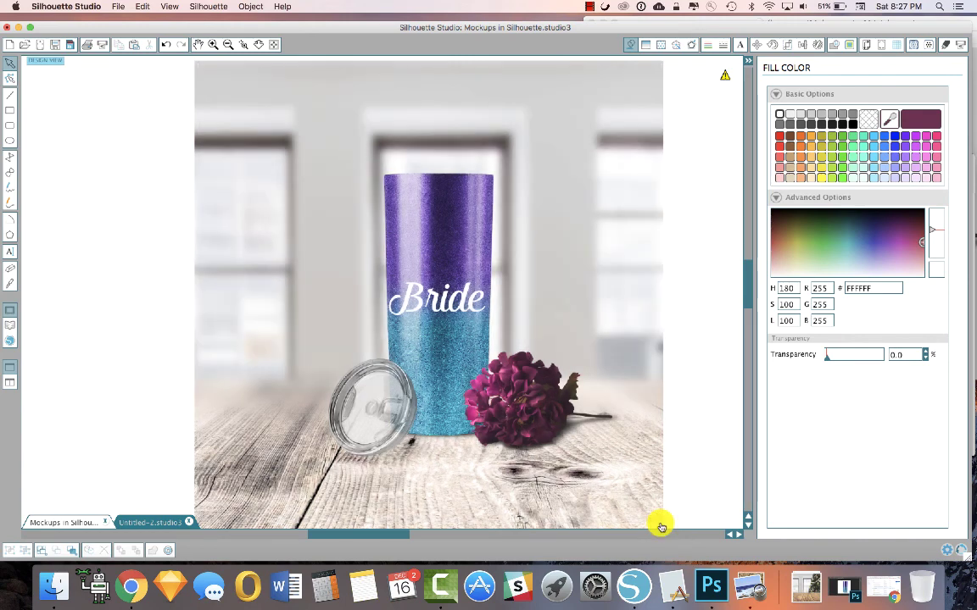
Find and select the new screenshot on the Desktop in Finder
{"action": "left_click", "coordinate": [53, 585]}
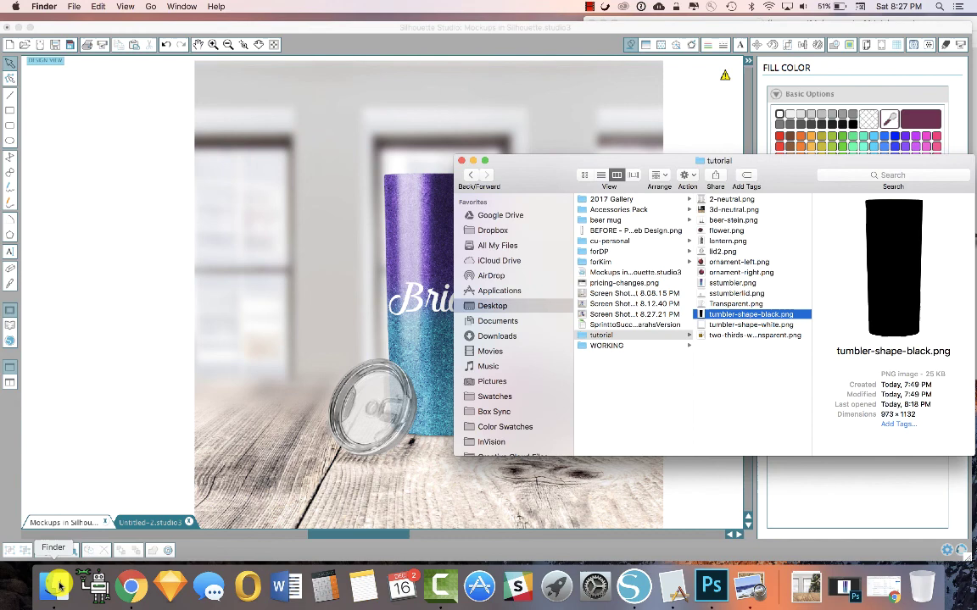
{"action": "left_click", "coordinate": [515, 308]}
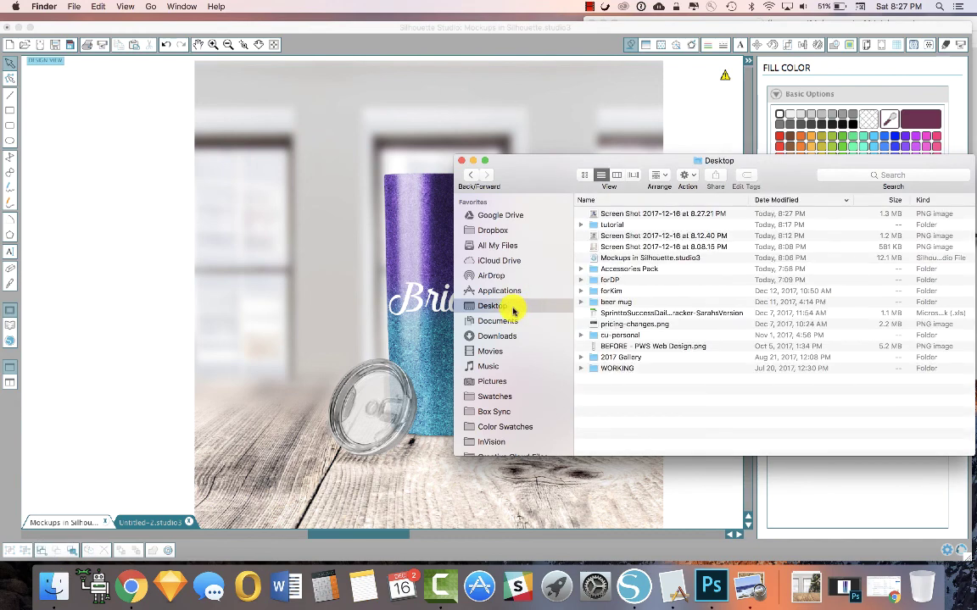
{"action": "left_click", "coordinate": [635, 214]}
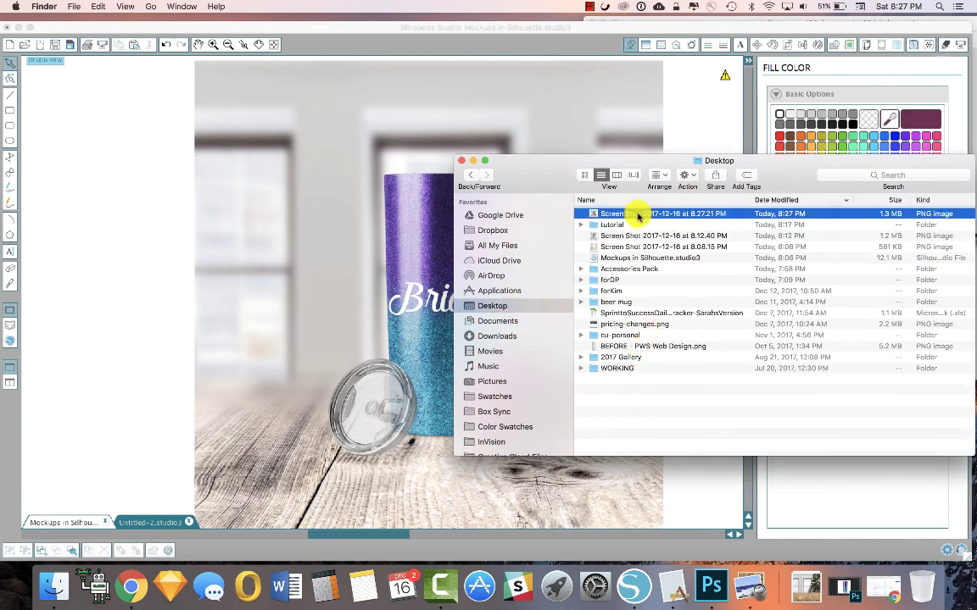
Open the tumbler mockup screenshot from the Desktop in Preview
{"action": "double_click", "coordinate": [592, 216]}
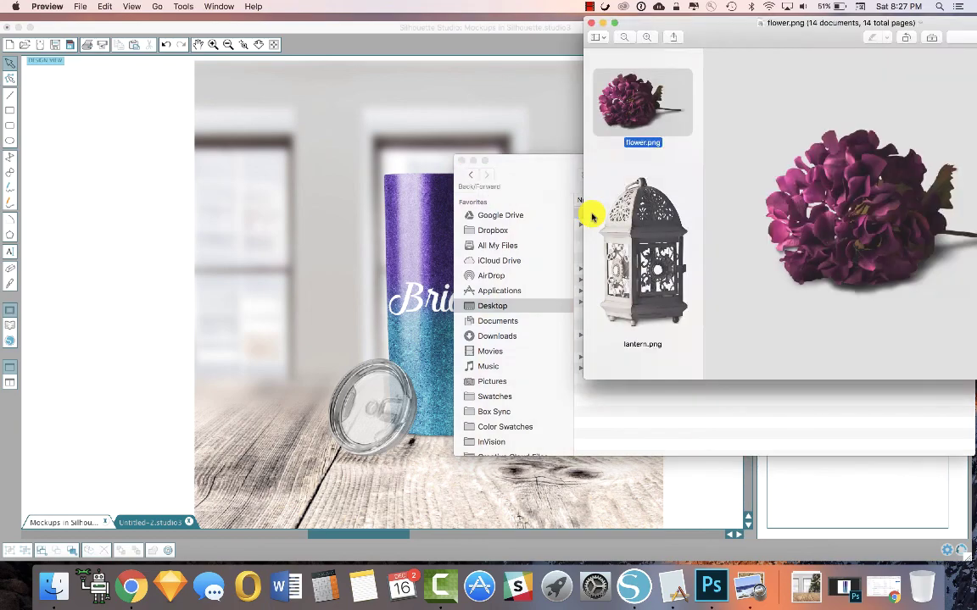